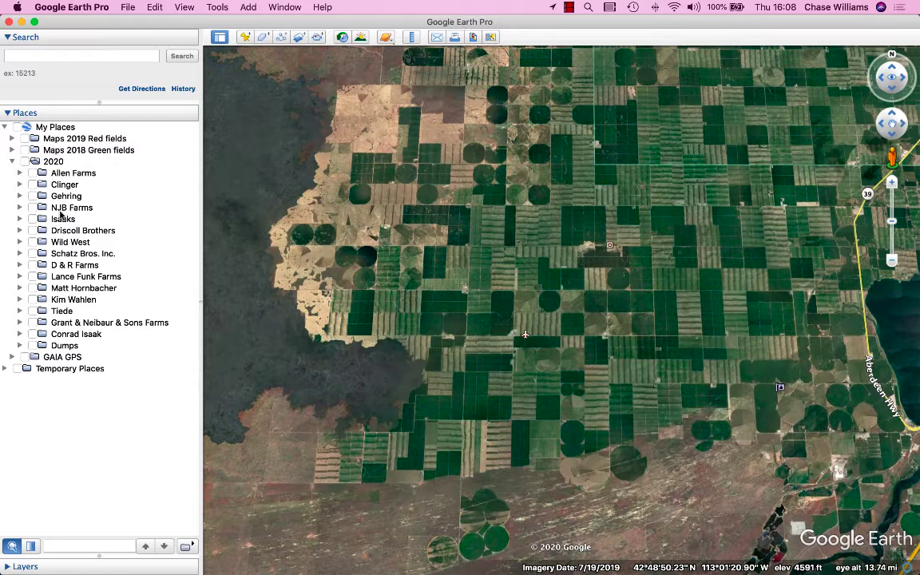
- Copy the NJB Farms folder from the 2020 folder and paste the copy directly into My Places
{"action": "left_click", "coordinate": [61, 210]}
{"action": "right_click", "coordinate": [60, 212]}
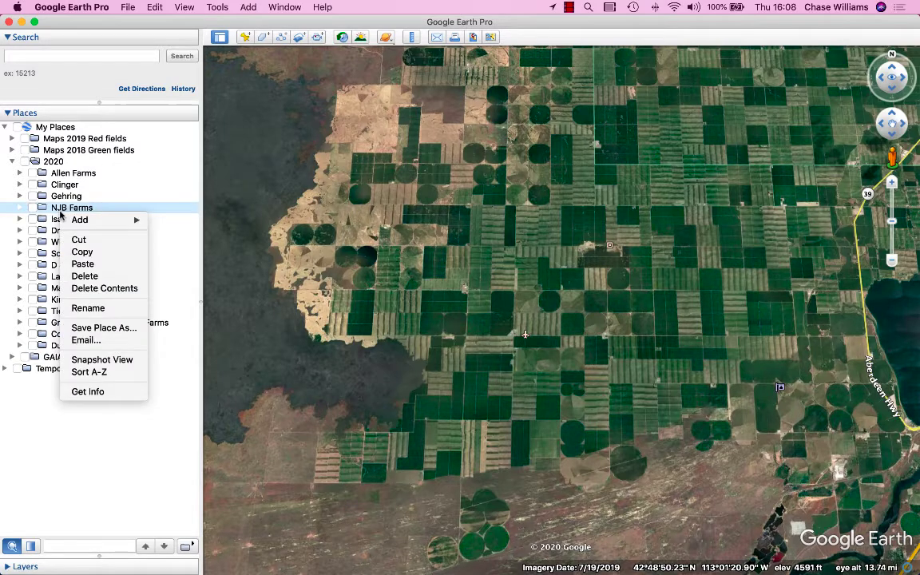
{"action": "left_click", "coordinate": [82, 254]}
{"action": "left_click", "coordinate": [61, 125]}
{"action": "right_click", "coordinate": [63, 128]}
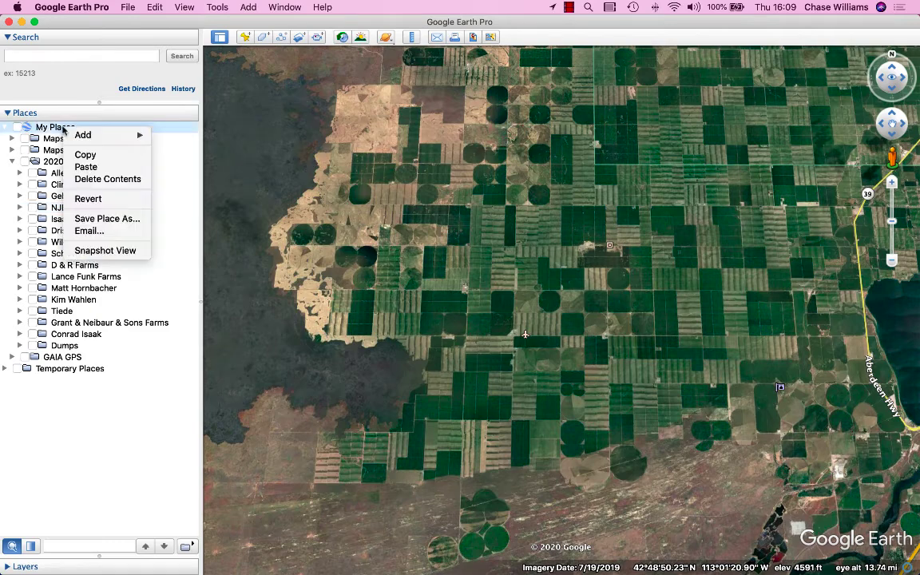
{"action": "left_click", "coordinate": [85, 166]}
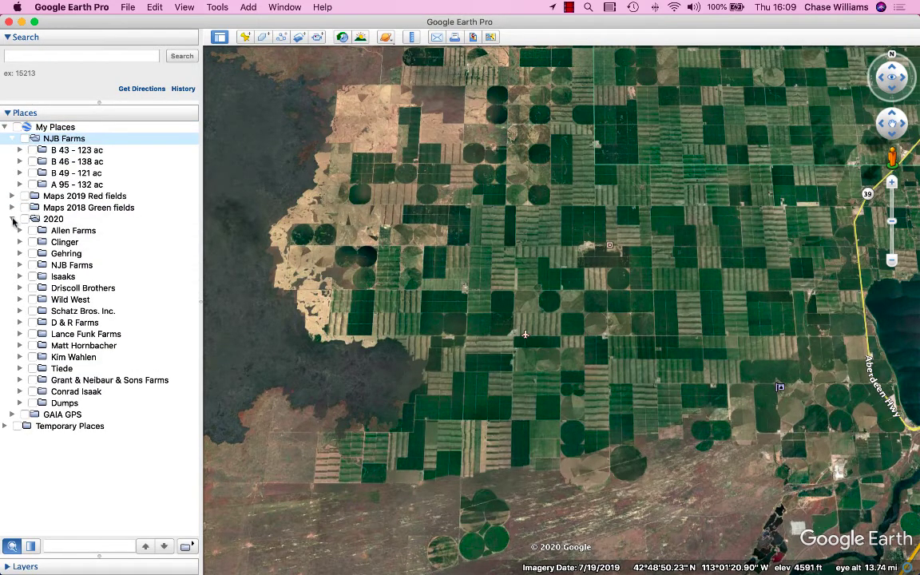
- Show and hide all of the 2020 folder's fields on the map, and collapse the 2020 folder
{"action": "left_click", "coordinate": [25, 219]}
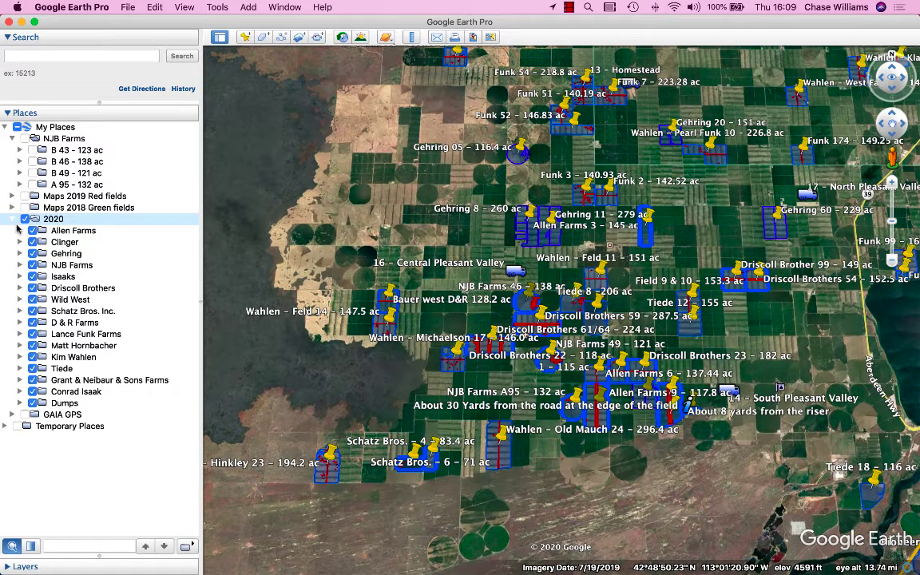
{"action": "left_click", "coordinate": [24, 219]}
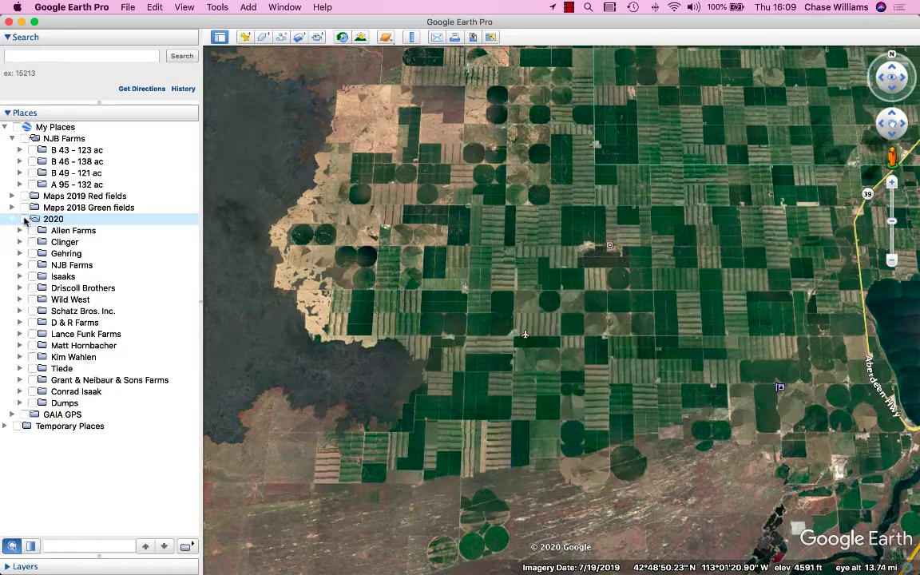
{"action": "left_click", "coordinate": [12, 219]}
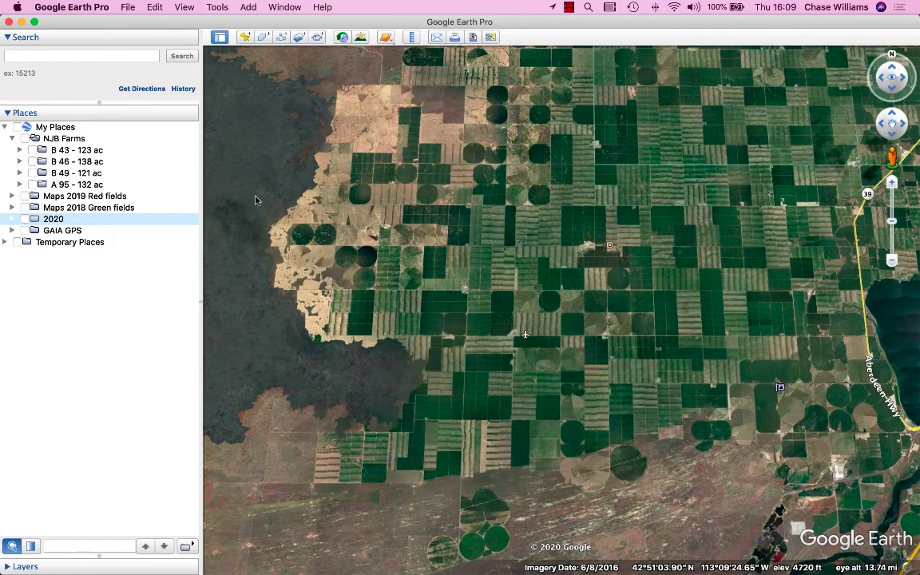
- Expand the A 95, B 49, B 46 and B 43 subfolders of the copied NJB Farms folder and show the whole folder on the map
{"action": "left_click", "coordinate": [30, 138]}
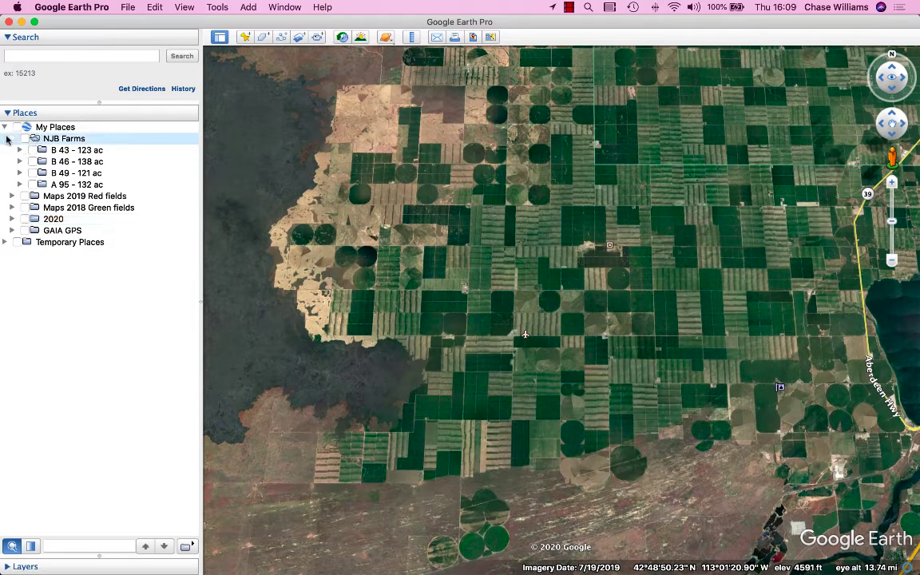
{"action": "left_click", "coordinate": [19, 184]}
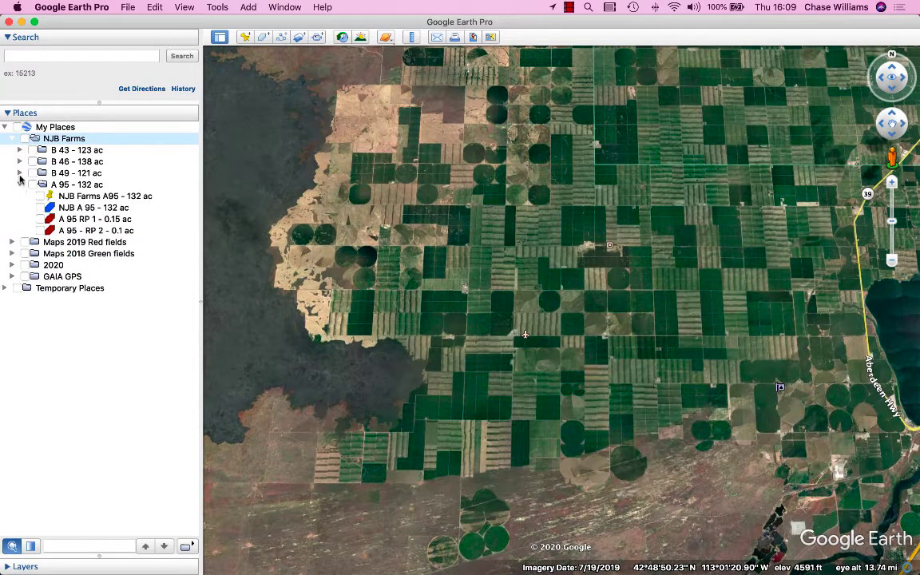
{"action": "left_click", "coordinate": [20, 173]}
{"action": "left_click", "coordinate": [19, 161]}
{"action": "left_click", "coordinate": [20, 149]}
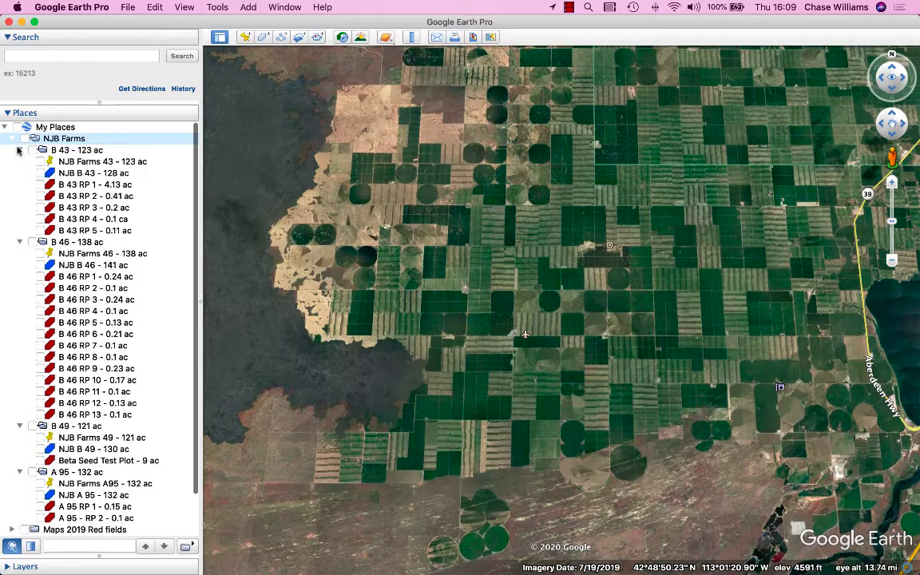
{"action": "left_click", "coordinate": [25, 139]}
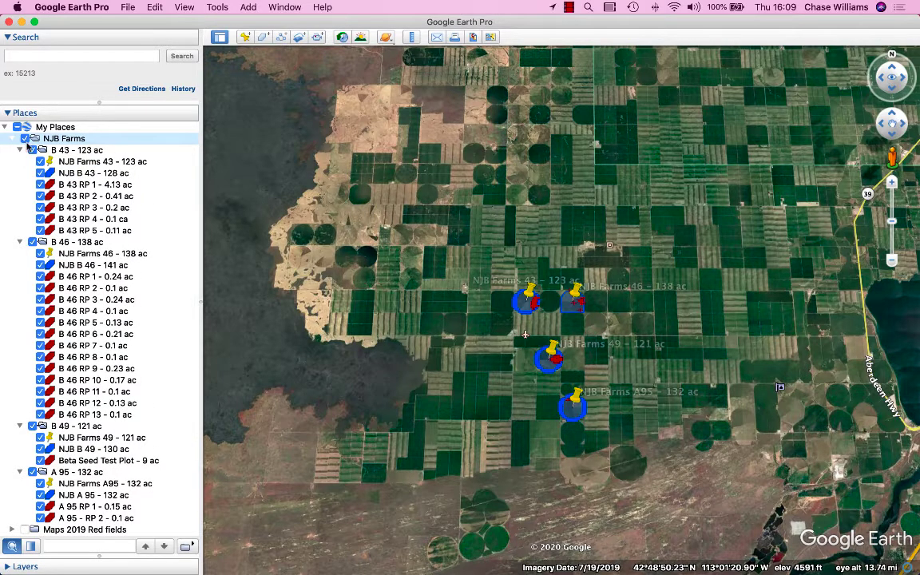
- Examine the pin, boundary and RP polygon entries in the B 43 folder and look closely at the four NJB Farms fields on the map
{"action": "left_click", "coordinate": [74, 177]}
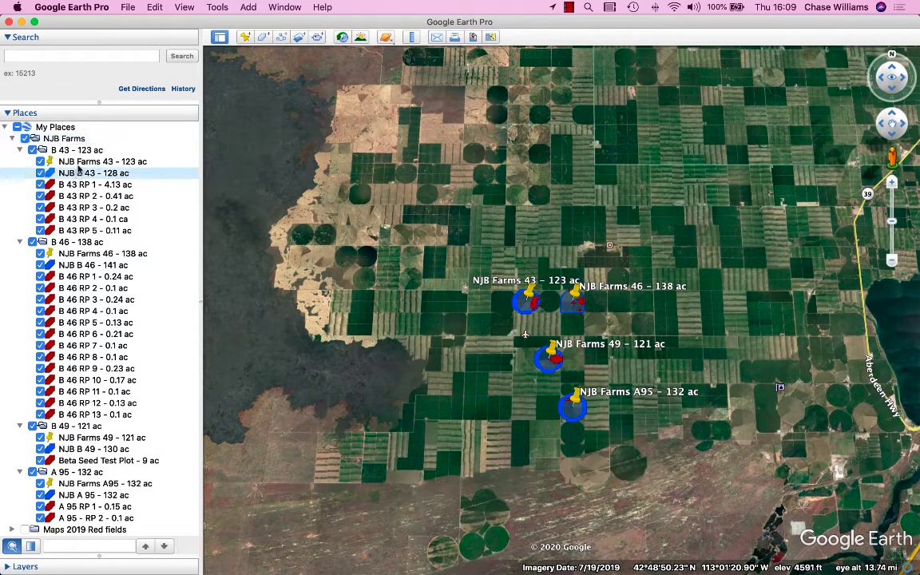
{"action": "left_click", "coordinate": [71, 161]}
{"action": "left_click", "coordinate": [76, 185]}
{"action": "left_click", "coordinate": [78, 199]}
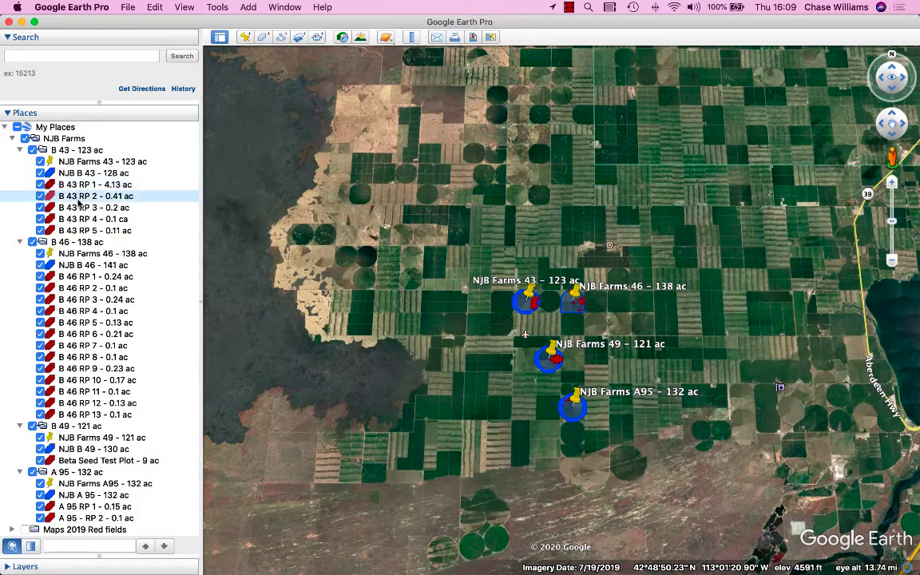
{"action": "left_click", "coordinate": [79, 207]}
{"action": "left_click", "coordinate": [79, 219]}
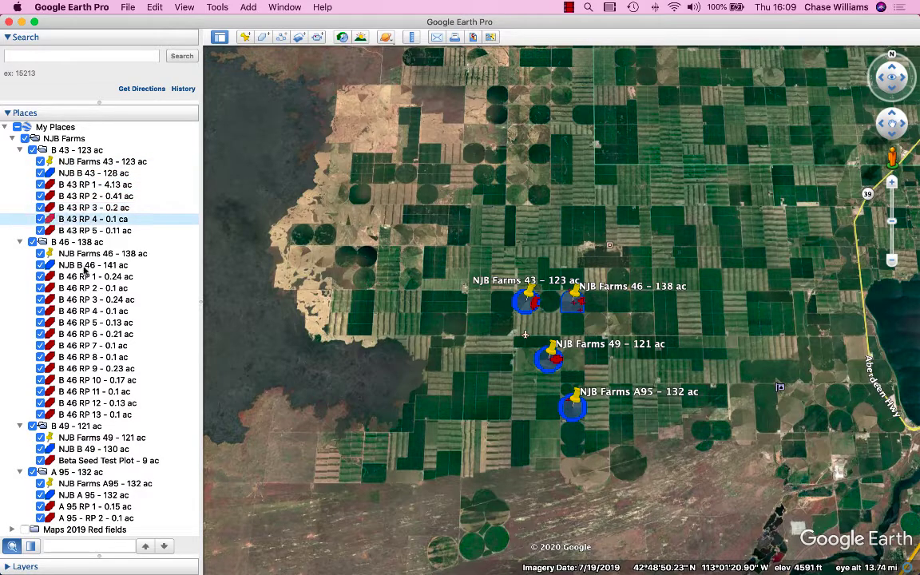
{"action": "scroll", "coordinate": [614, 370], "scroll_direction": "up", "scroll_amount": 5}
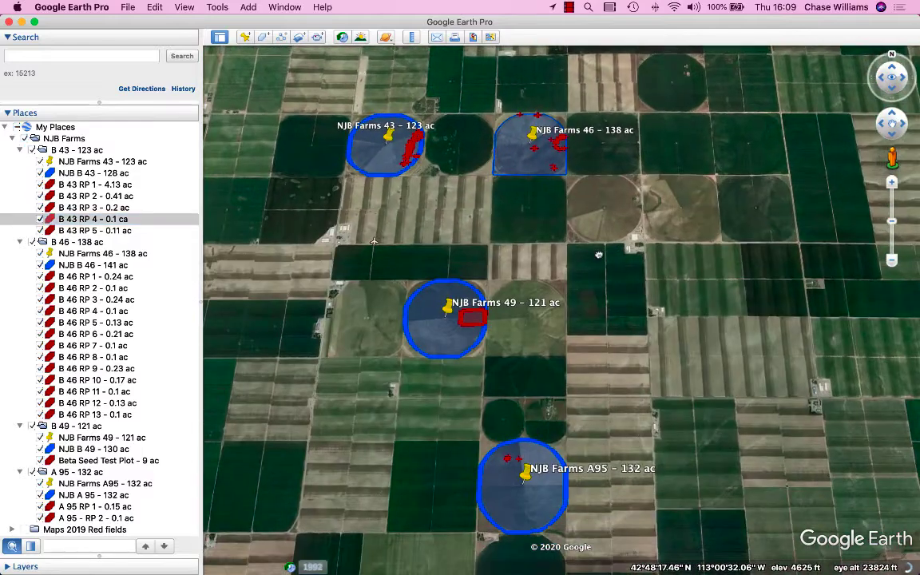
{"action": "left_click_drag", "start_coordinate": [599, 255], "coordinate": [600, 232]}
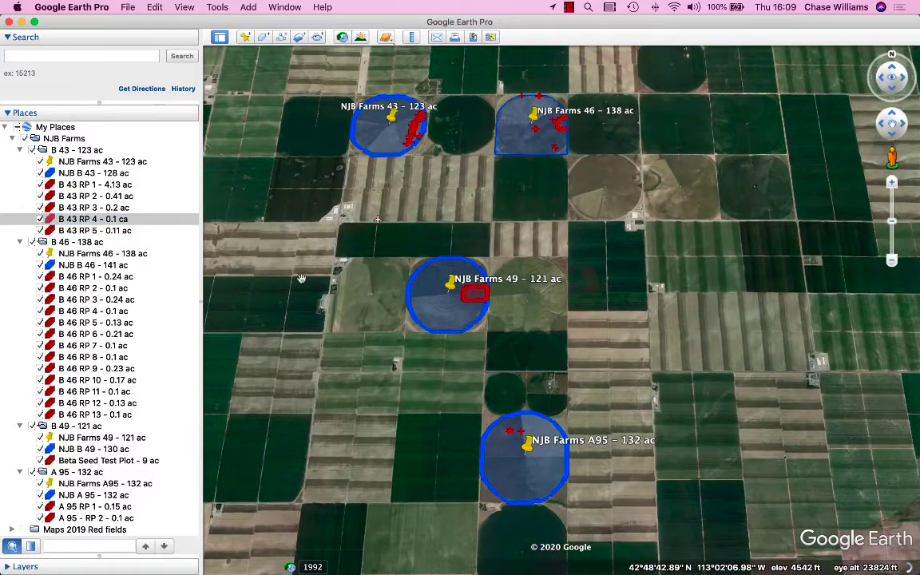
- Review the RP polygon entries in the copied NJB Farms folder and the folders listed below it, down to GAIA GPS
{"action": "left_click", "coordinate": [105, 275]}
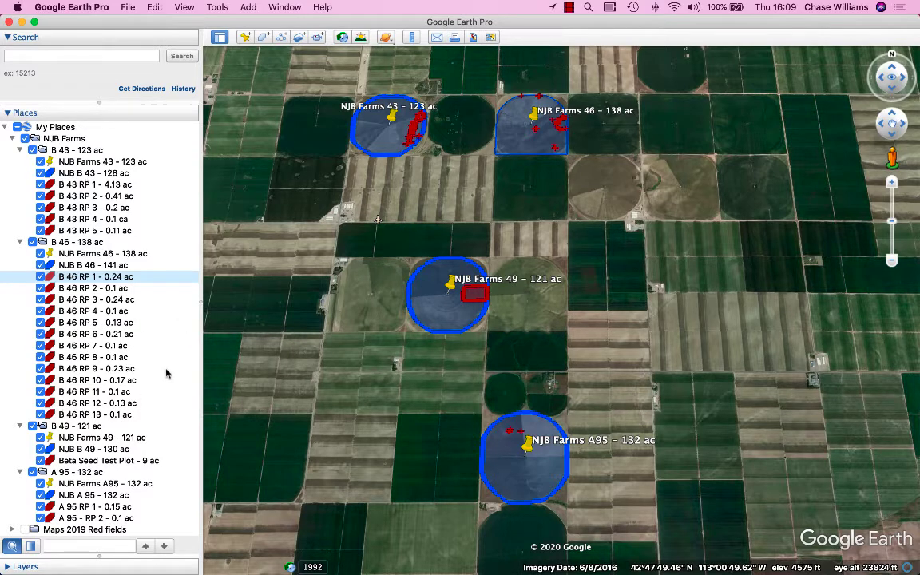
{"action": "left_click", "coordinate": [82, 186]}
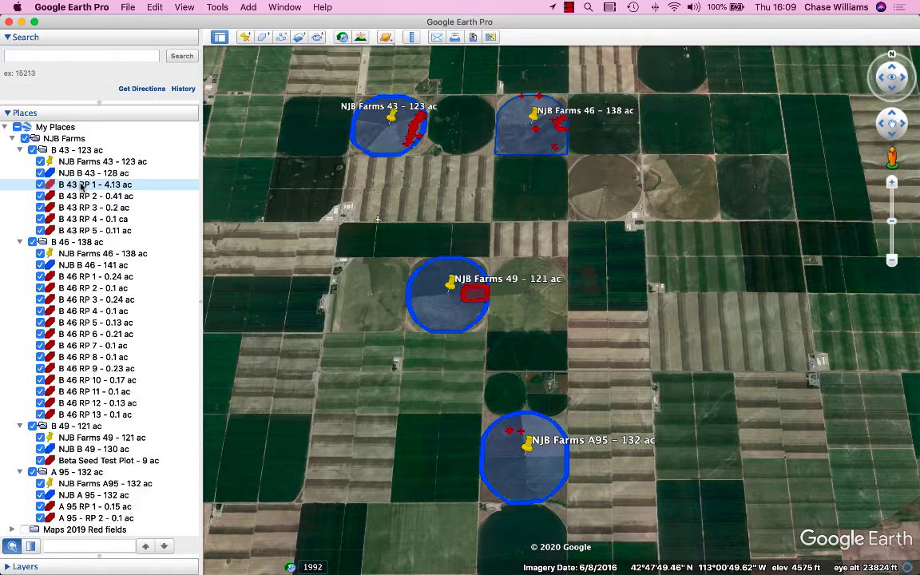
{"action": "left_click", "coordinate": [49, 141]}
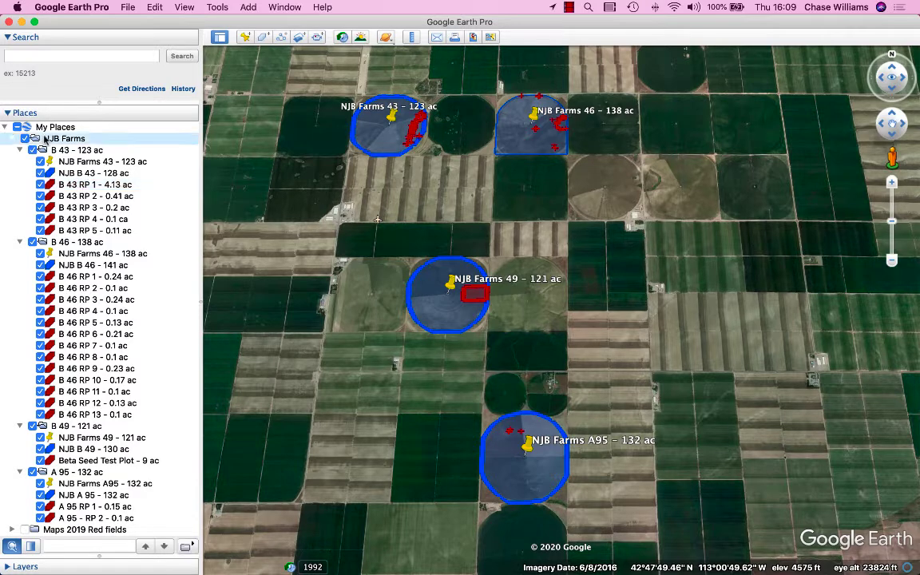
{"action": "left_click", "coordinate": [74, 184]}
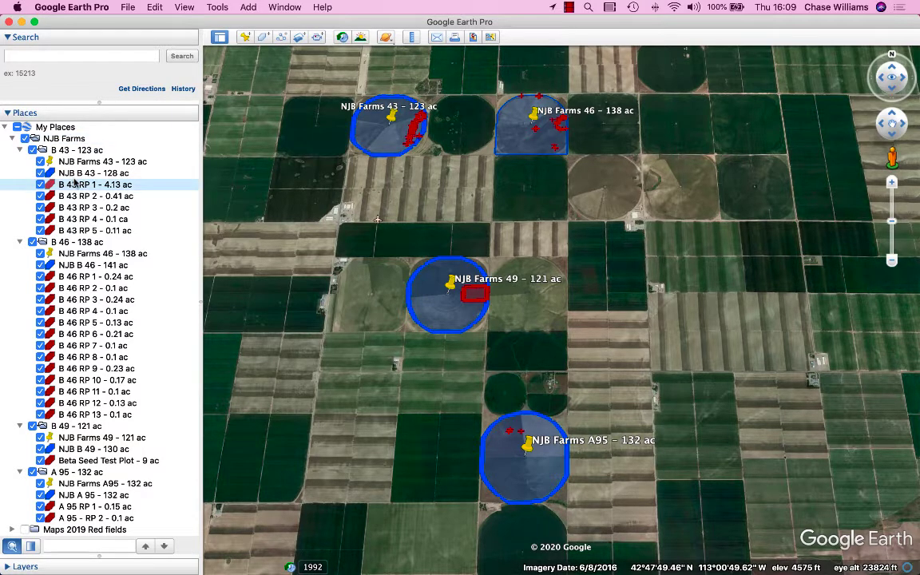
{"action": "scroll", "coordinate": [81, 286], "scroll_direction": "down", "scroll_amount": 3}
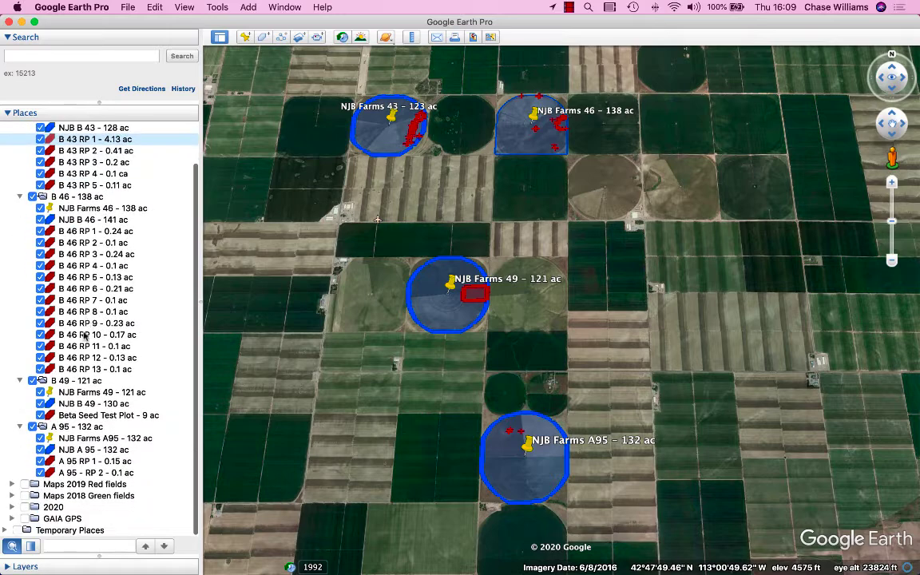
{"action": "left_click", "coordinate": [61, 520]}
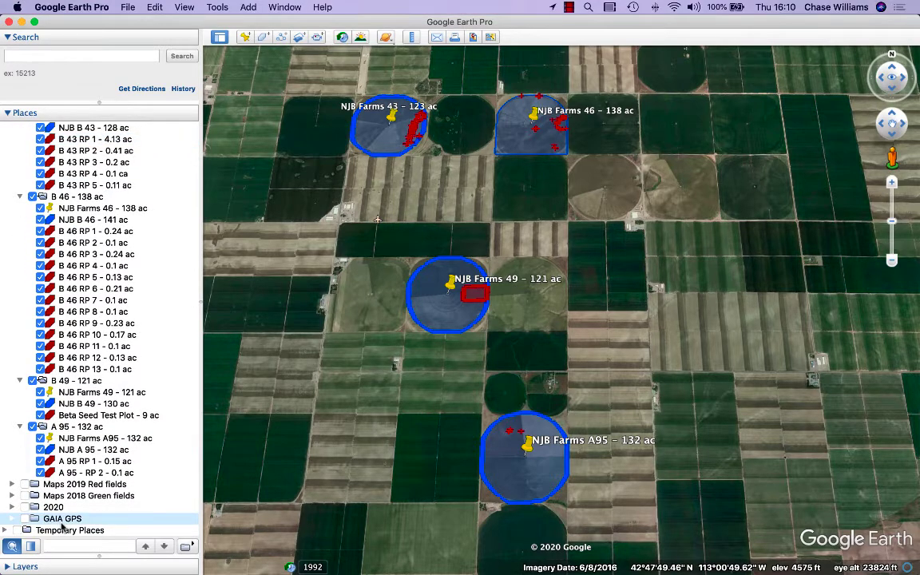
{"action": "scroll", "coordinate": [104, 269], "scroll_direction": "up", "scroll_amount": 3}
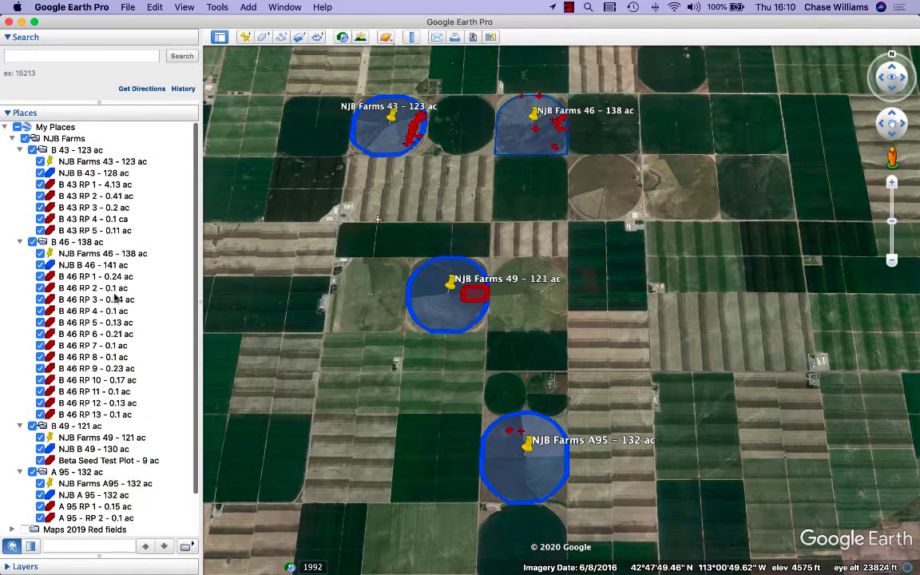
- Delete the polygons B 43 RP 1 through B 43 RP 5 from the copied NJB Farms folder
{"action": "left_click", "coordinate": [90, 186]}
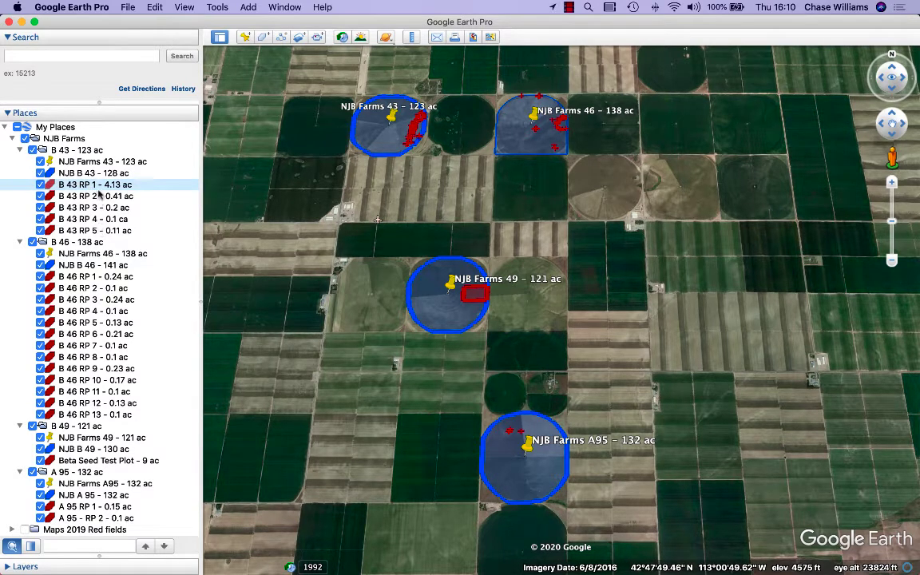
{"action": "left_click", "coordinate": [100, 230], "text": "shift"}
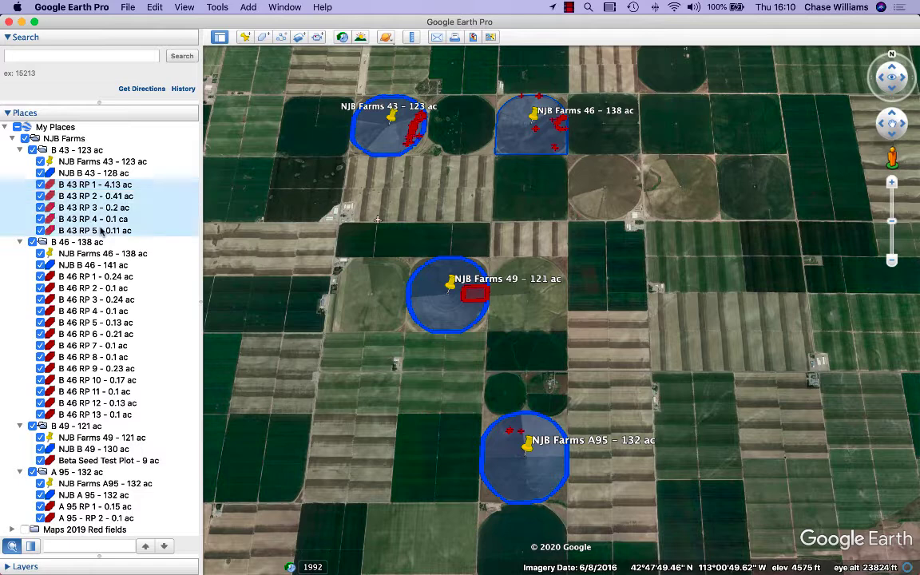
{"action": "right_click", "coordinate": [93, 194]}
{"action": "left_click", "coordinate": [112, 199]}
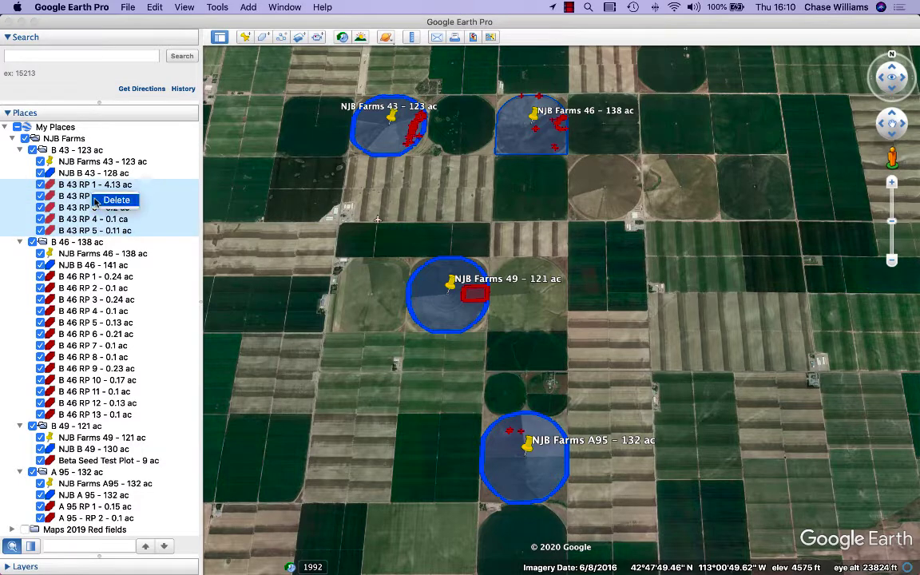
{"action": "left_click", "coordinate": [560, 313]}
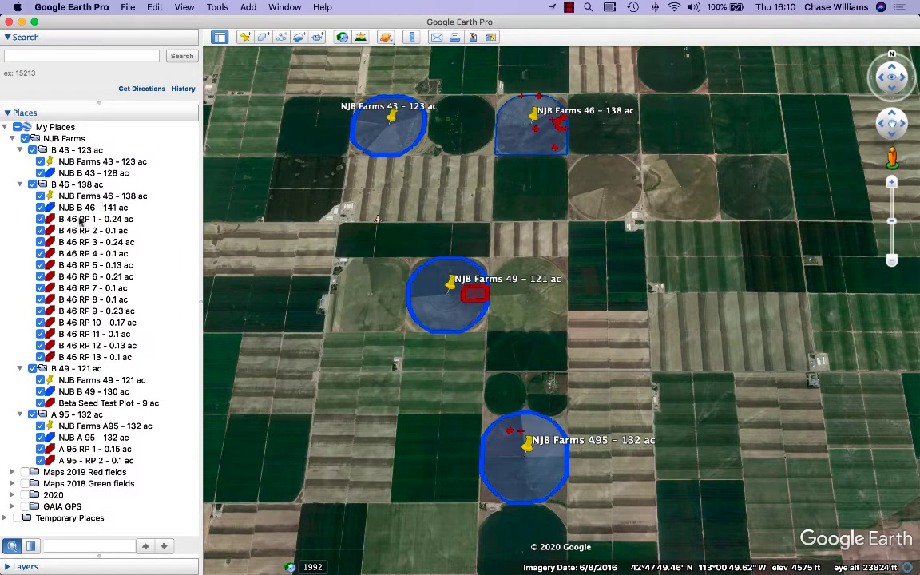
- Delete the polygons B 46 RP 1 through B 46 RP 13 from the copied NJB Farms folder, leaving the 2020 folder collapsed
{"action": "left_click", "coordinate": [80, 221]}
{"action": "left_click", "coordinate": [12, 496]}
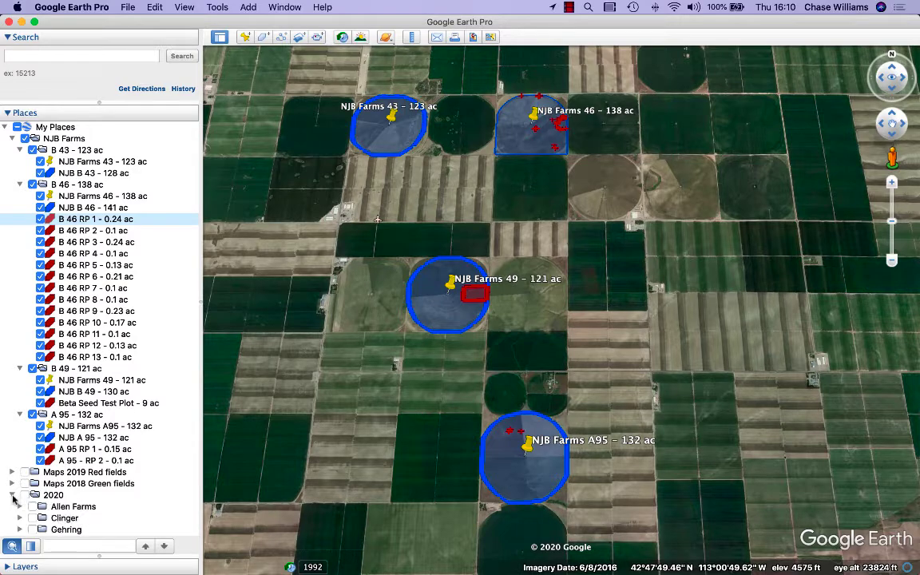
{"action": "scroll", "coordinate": [83, 487], "scroll_direction": "down", "scroll_amount": 5}
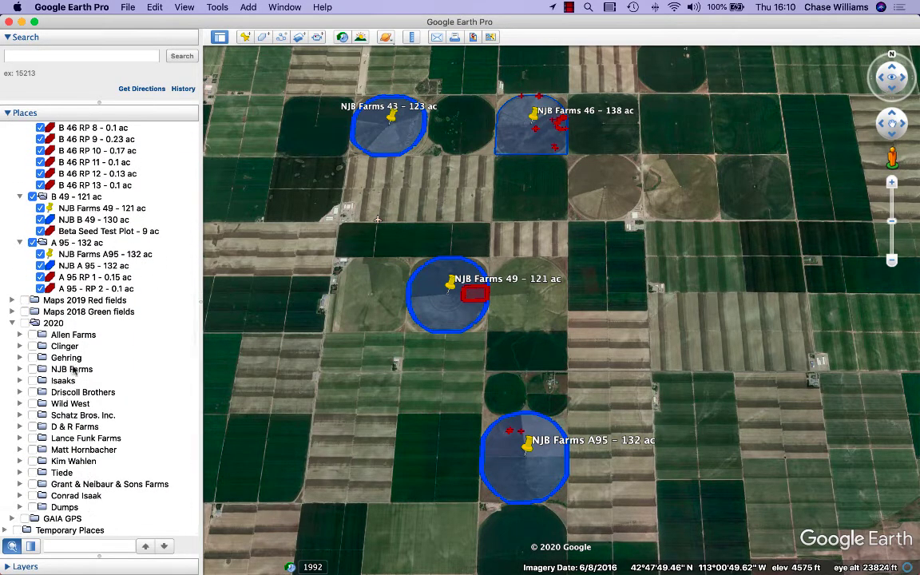
{"action": "left_click", "coordinate": [12, 323]}
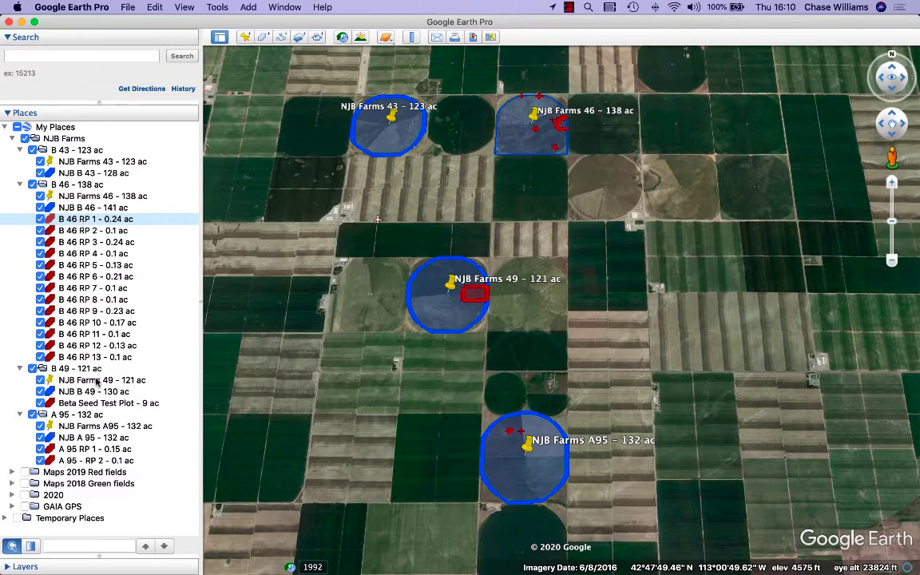
{"action": "left_click", "coordinate": [95, 359], "text": "shift"}
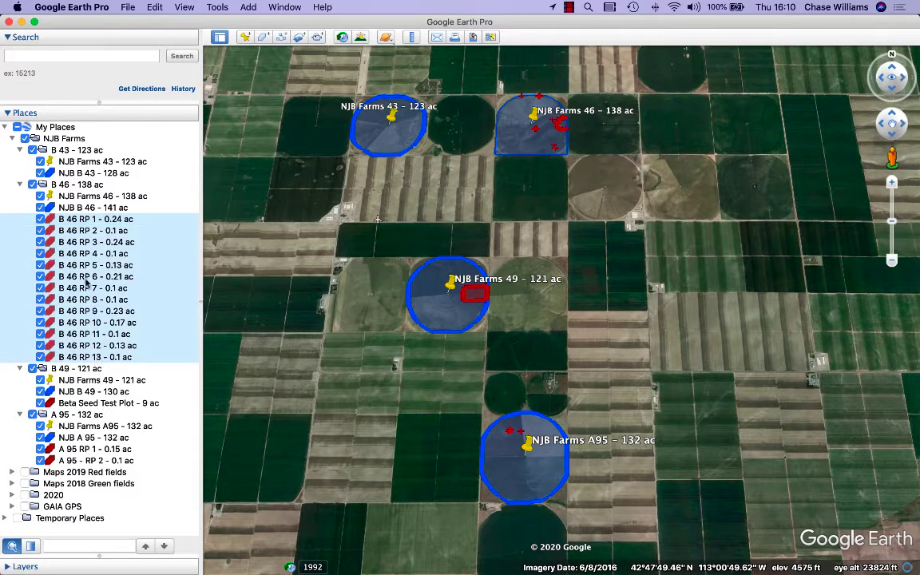
{"action": "key", "text": "Delete"}
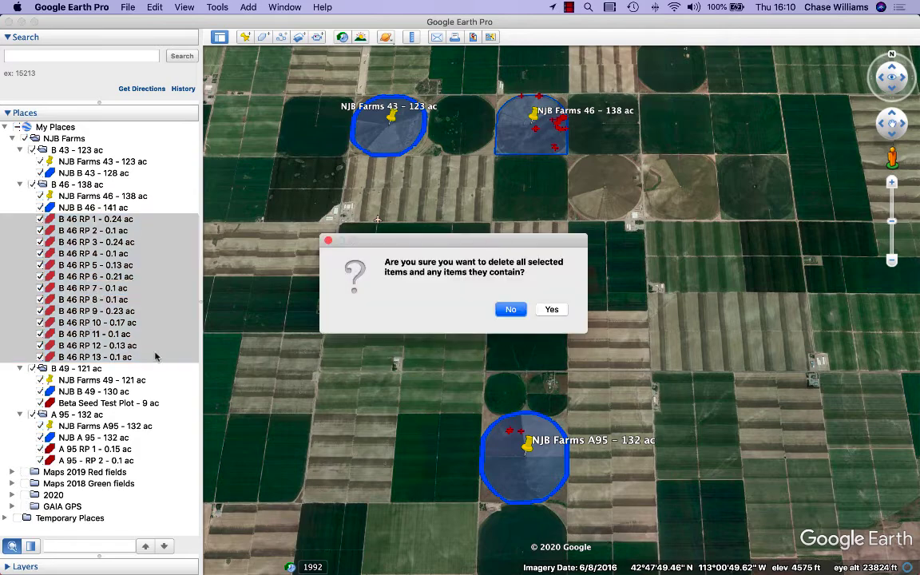
{"action": "key", "text": "Tab"}
{"action": "key", "text": "Return"}
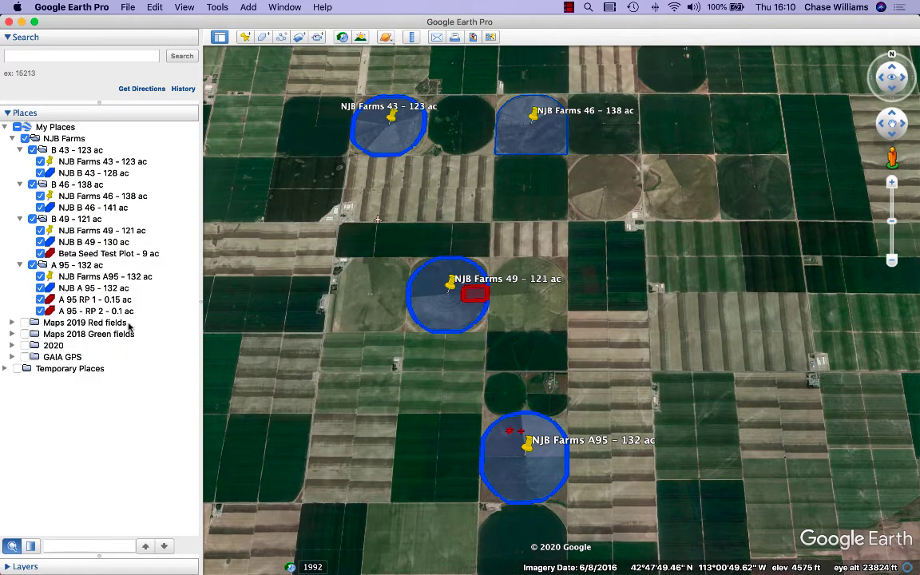
- Delete the Beta Seed Test Plot polygon from the B 49 folder of the copied NJB Farms folder
{"action": "left_click", "coordinate": [70, 255]}
{"action": "right_click", "coordinate": [70, 254]}
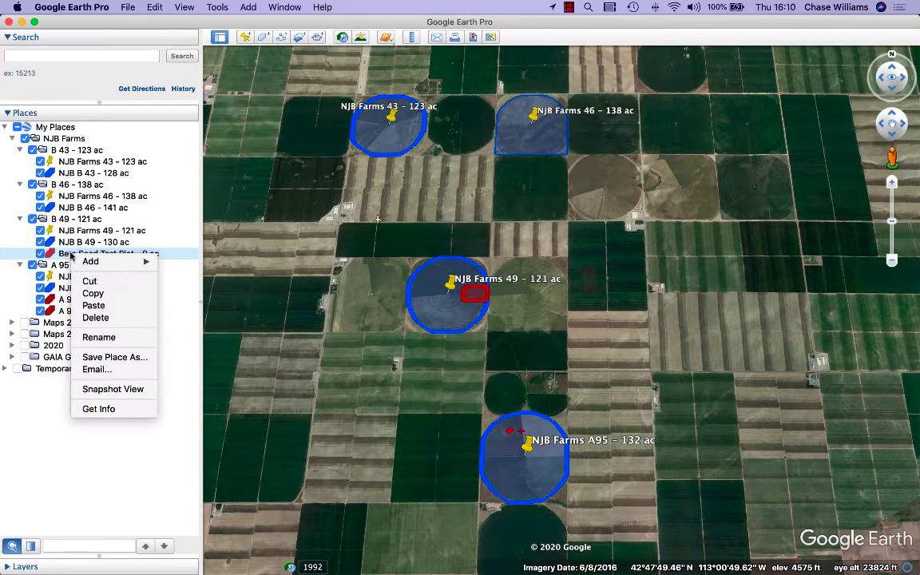
{"action": "left_click", "coordinate": [112, 320]}
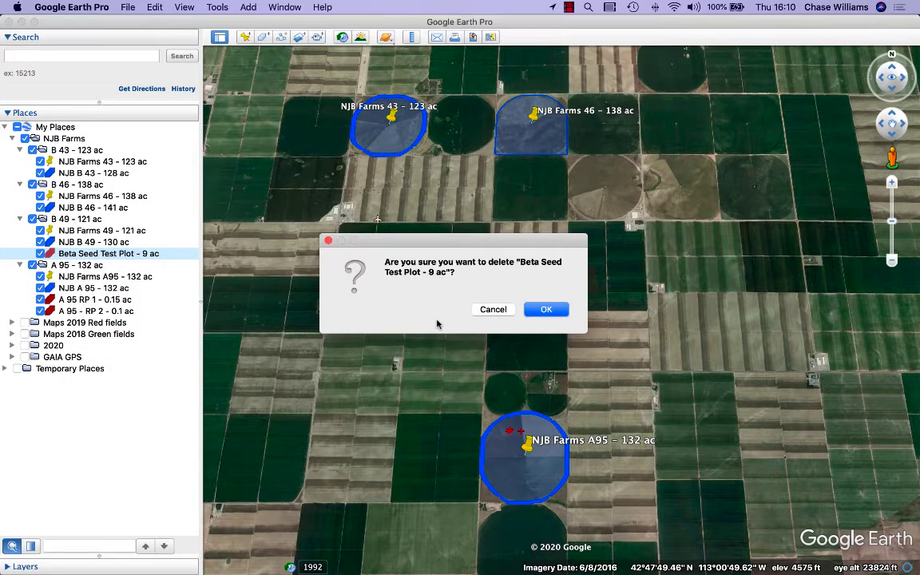
{"action": "left_click", "coordinate": [541, 310]}
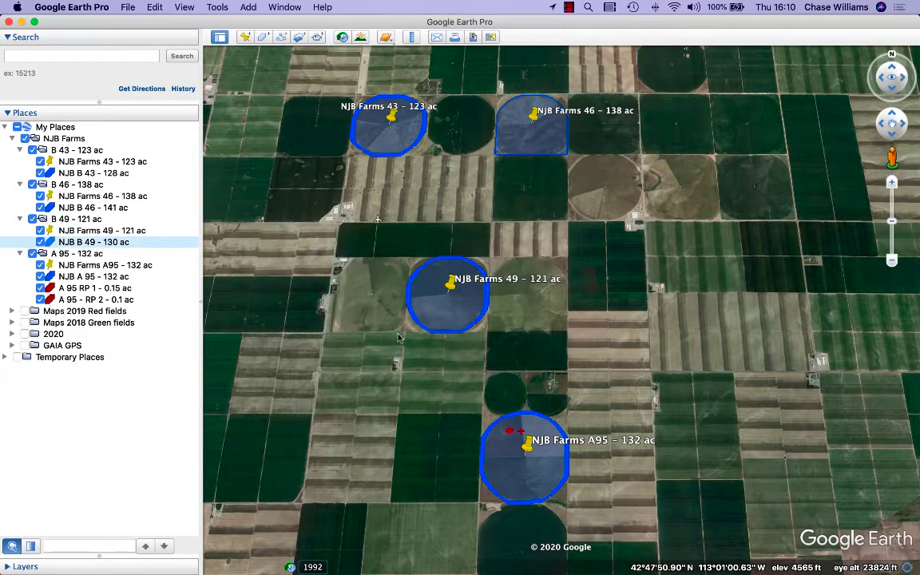
- Delete the red polygons A 95 RP 1 and A 95 - RP 2 from the A 95 folder of the copied NJB Farms folder
{"action": "left_click", "coordinate": [89, 289]}
{"action": "left_click", "coordinate": [93, 299], "text": "shift"}
{"action": "right_click", "coordinate": [94, 299]}
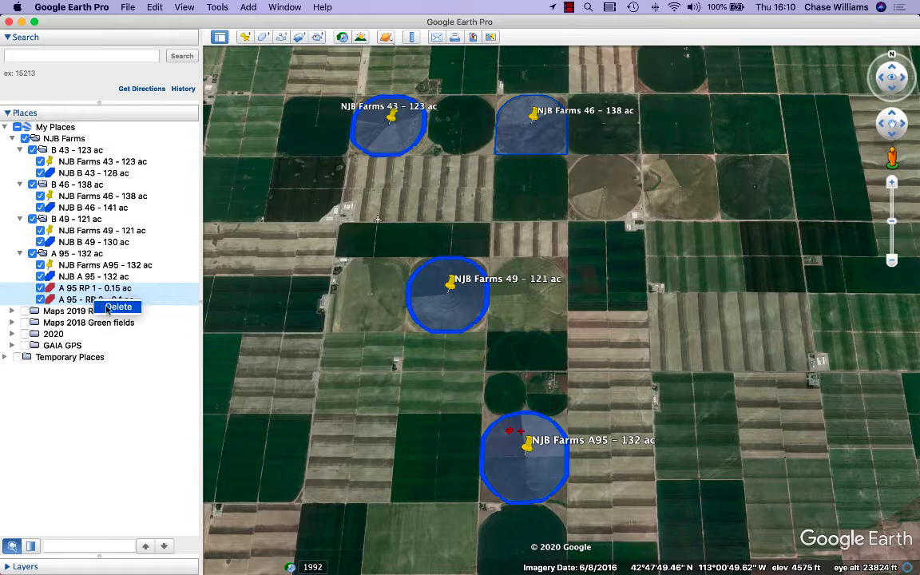
{"action": "left_click", "coordinate": [116, 307]}
{"action": "left_click", "coordinate": [550, 313]}
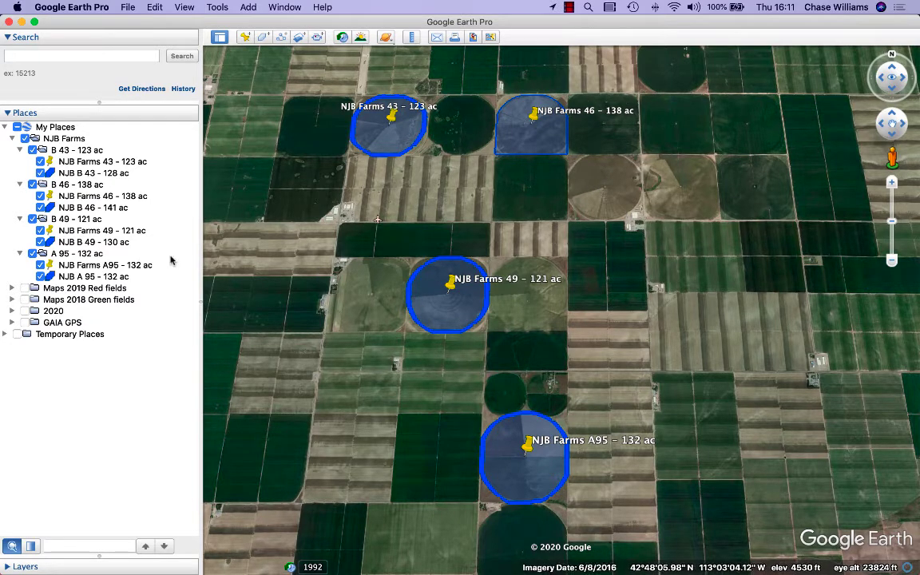
- Rename the pin in the B 43 folder to NJB Farms 43, dropping the acreage
{"action": "left_click", "coordinate": [88, 163]}
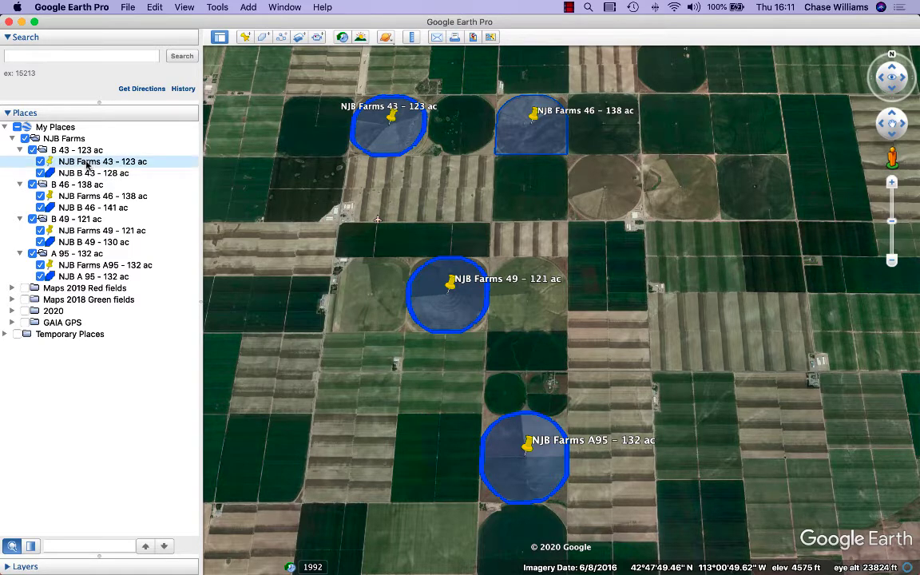
{"action": "right_click", "coordinate": [88, 163]}
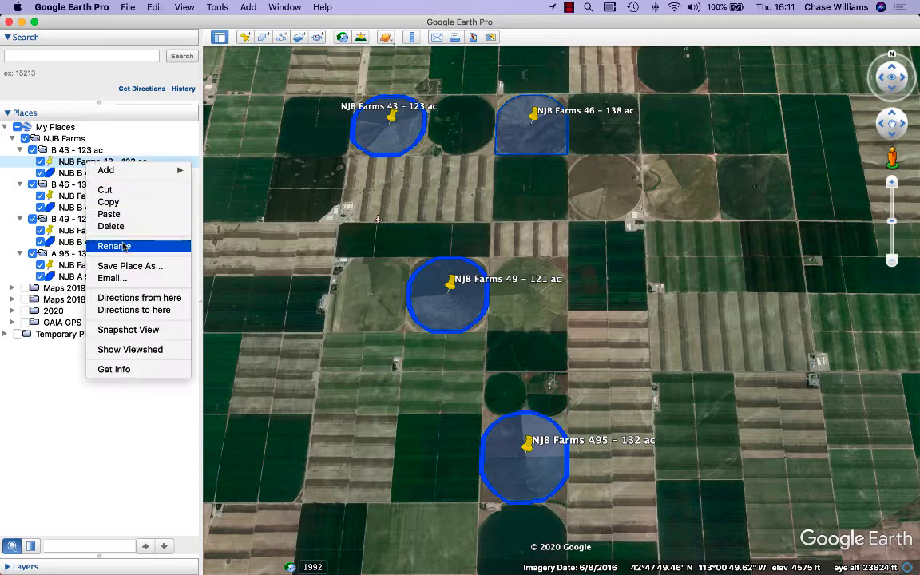
{"action": "left_click", "coordinate": [127, 224]}
{"action": "left_click", "coordinate": [115, 162]}
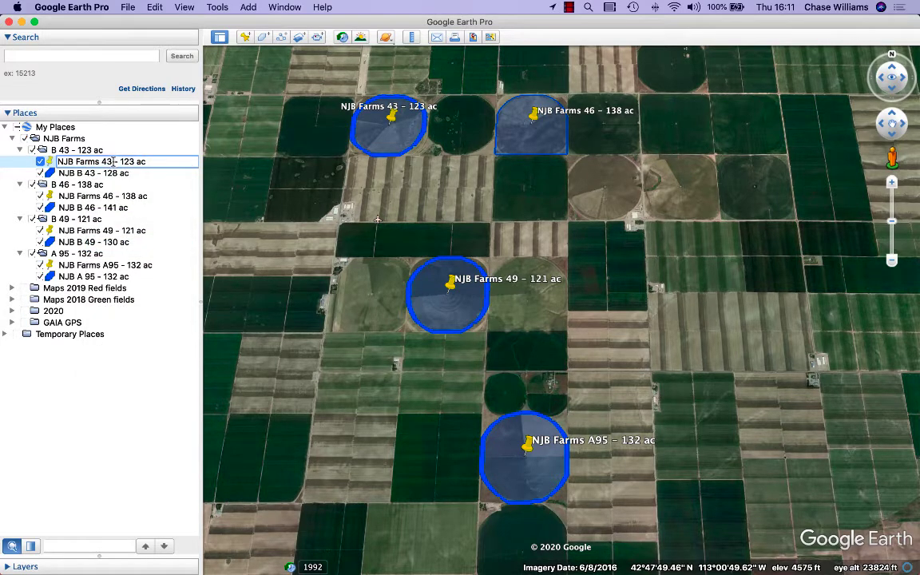
{"action": "key", "text": "Delete"}
{"action": "key", "text": "Delete"}
{"action": "key", "text": "Delete"}
{"action": "key", "text": "Delete"}
{"action": "key", "text": "Delete"}
{"action": "key", "text": "Delete"}
{"action": "key", "text": "Delete"}
{"action": "key", "text": "Delete"}
{"action": "key", "text": "Delete"}
- Rename the pin in the B 46 folder to NJB Farms 46, dropping the acreage
{"action": "left_click", "coordinate": [110, 197]}
{"action": "right_click", "coordinate": [113, 199]}
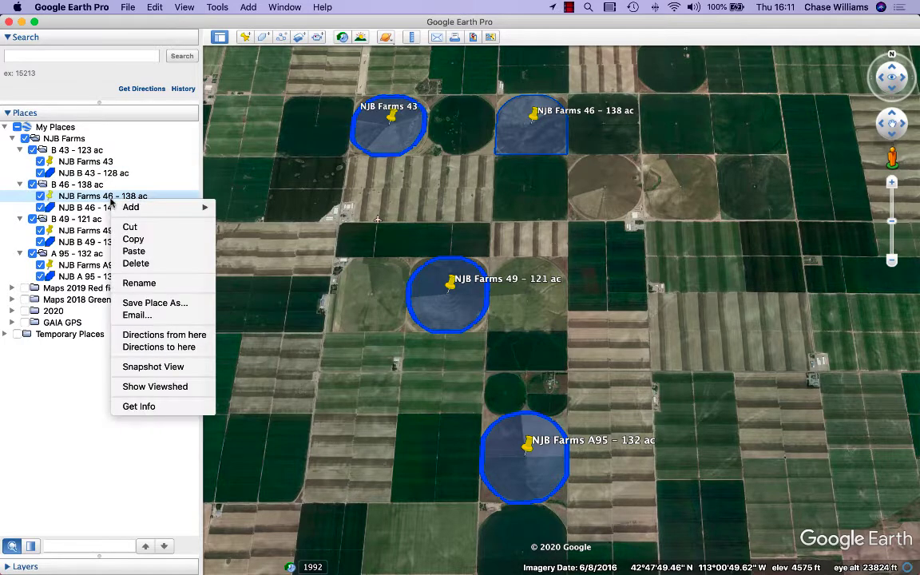
{"action": "left_click", "coordinate": [139, 283]}
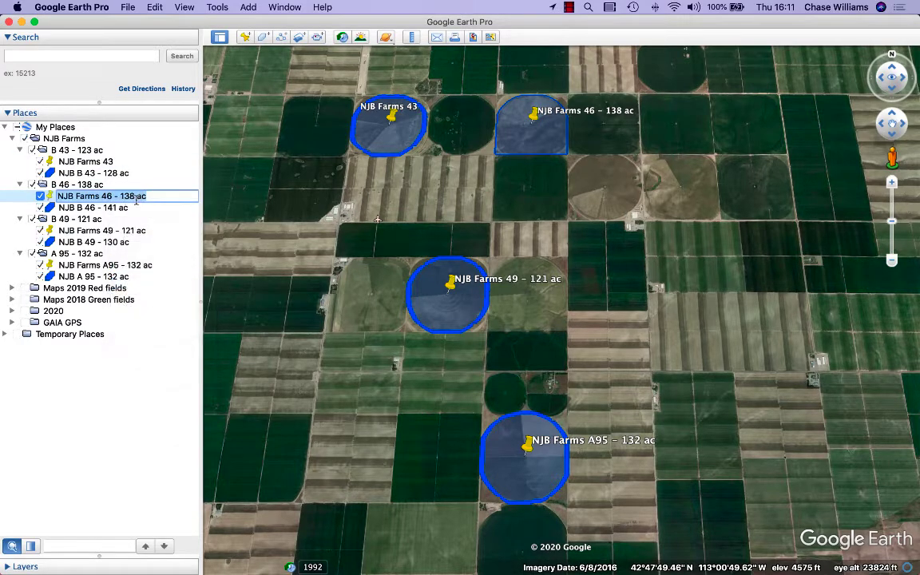
{"action": "left_click_drag", "start_coordinate": [115, 197], "coordinate": [230, 215]}
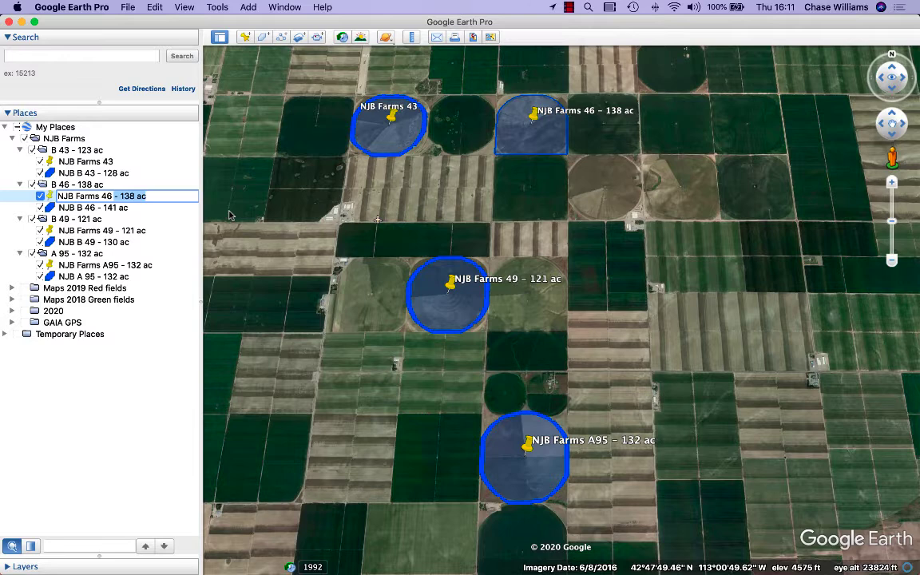
{"action": "key", "text": "BackSpace"}
- Rename the pin in the B 49 folder to NJB Farms 49, dropping the acreage
{"action": "left_click", "coordinate": [114, 231]}
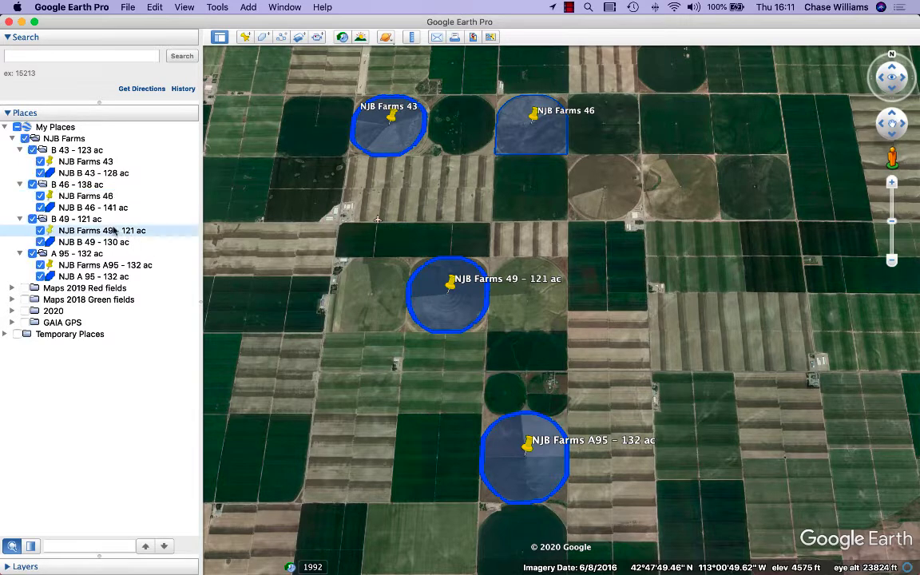
{"action": "right_click", "coordinate": [114, 231]}
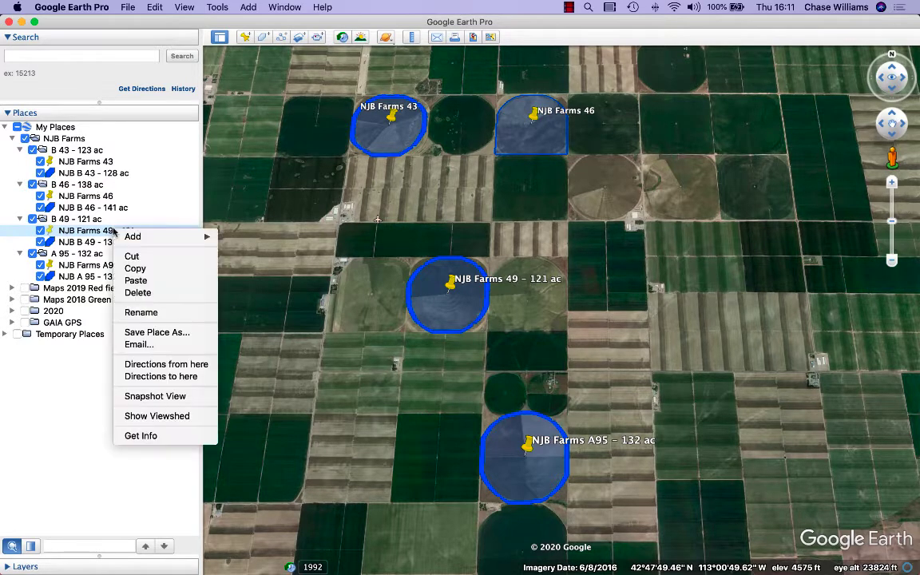
{"action": "left_click", "coordinate": [140, 312]}
{"action": "left_click_drag", "start_coordinate": [114, 232], "coordinate": [148, 226]}
{"action": "key", "text": "BackSpace"}
- Rename the pin in the A 95 folder to NJB Farms A95, dropping the acreage
{"action": "left_click", "coordinate": [114, 265]}
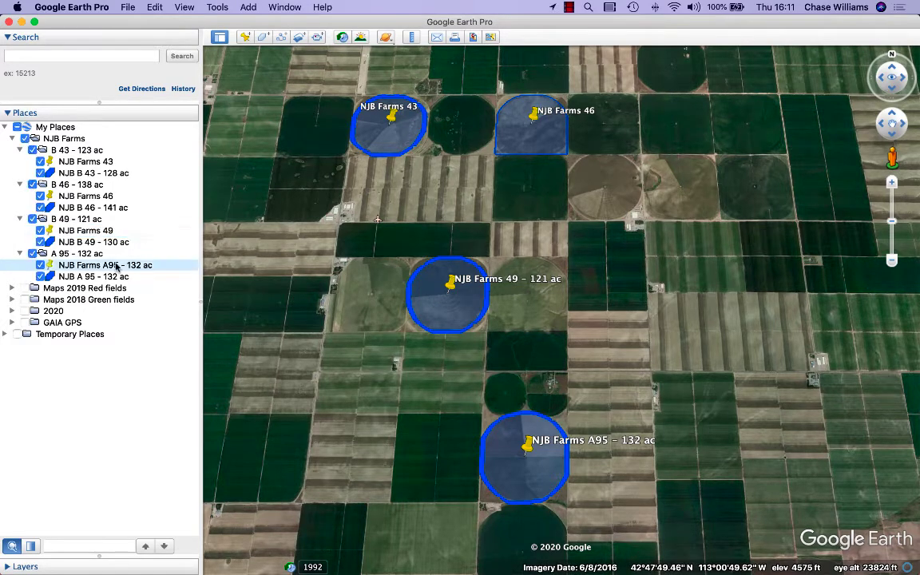
{"action": "right_click", "coordinate": [116, 265]}
{"action": "left_click", "coordinate": [142, 346]}
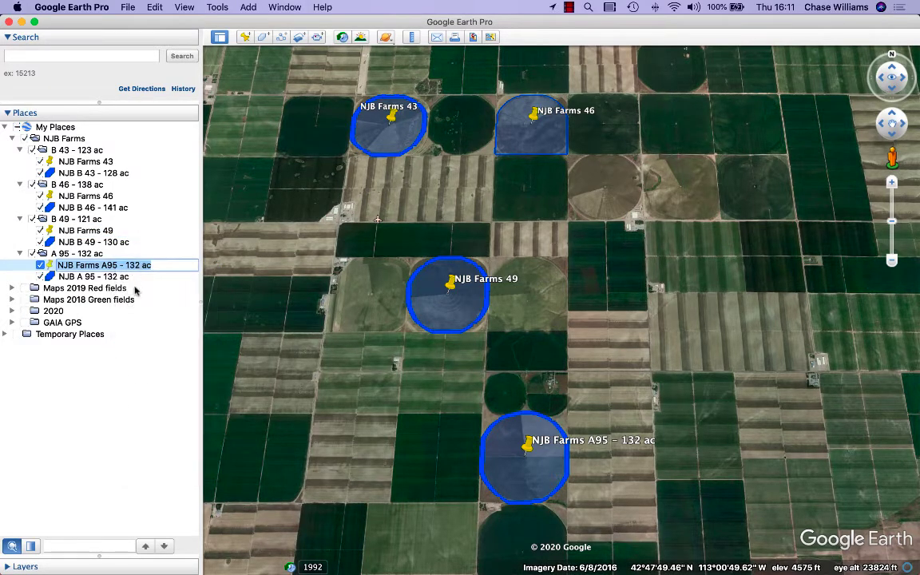
{"action": "left_click_drag", "start_coordinate": [118, 266], "coordinate": [156, 264]}
{"action": "key", "text": "BackSpace"}
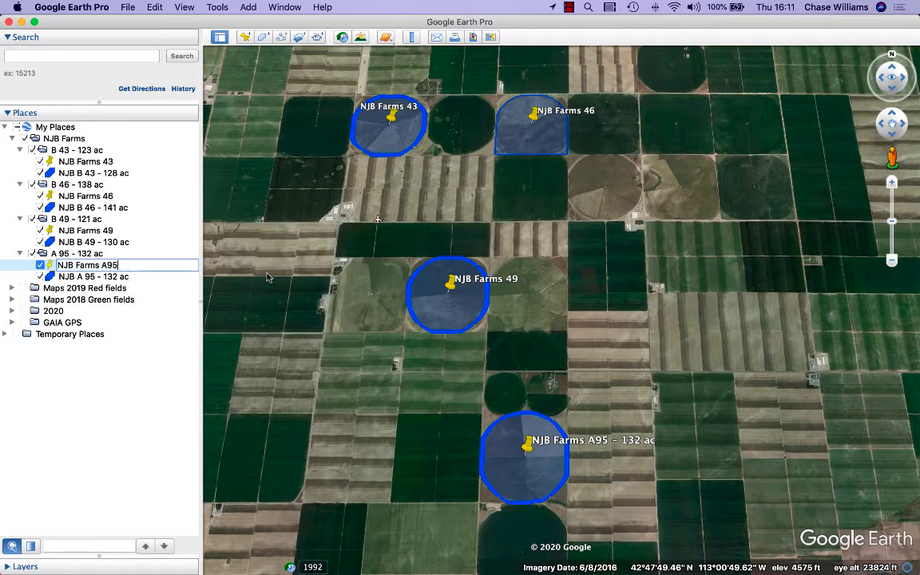
{"action": "key", "text": "Return"}
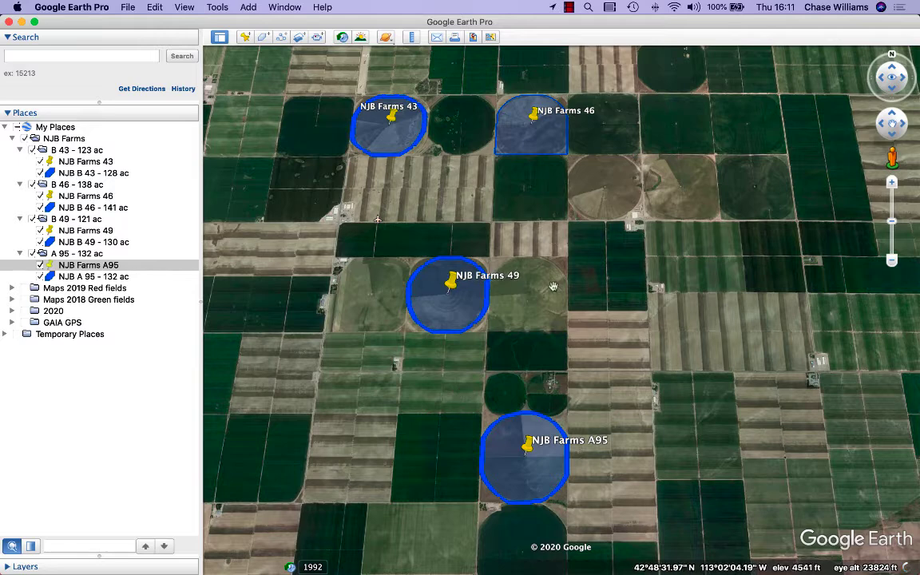
- Collapse the A 95, B 49, B 46 and B 43 subfolders and their parent NJB Farms folder
{"action": "left_click", "coordinate": [20, 253]}
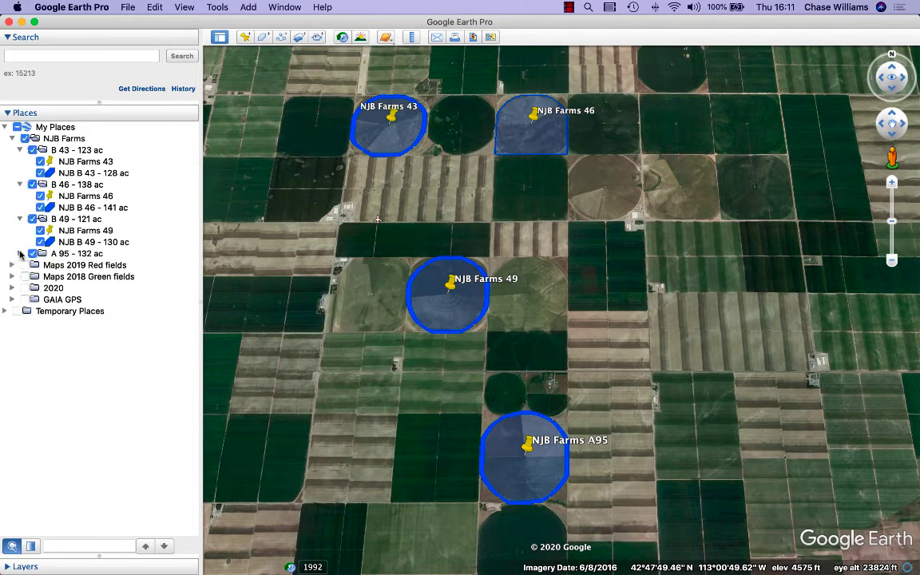
{"action": "left_click", "coordinate": [20, 219]}
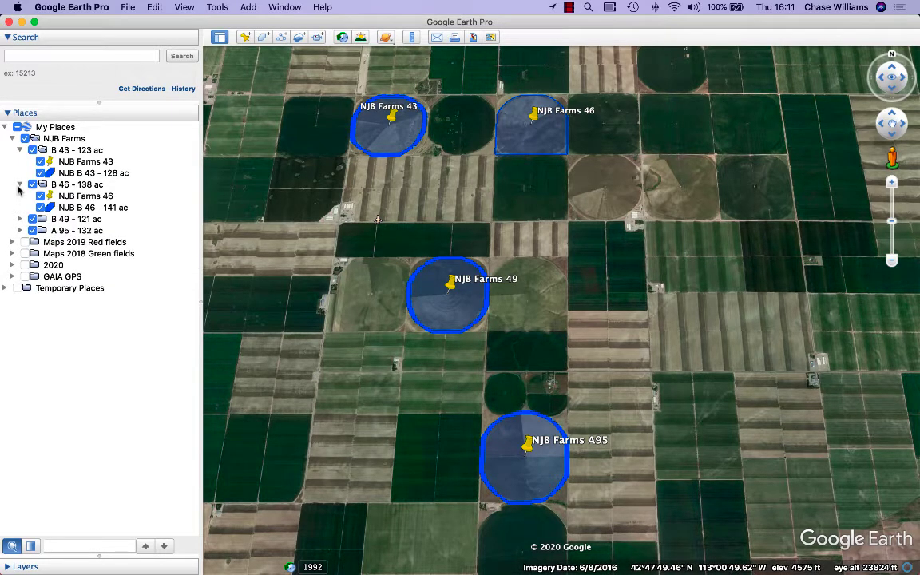
{"action": "left_click", "coordinate": [20, 184]}
{"action": "left_click", "coordinate": [19, 150]}
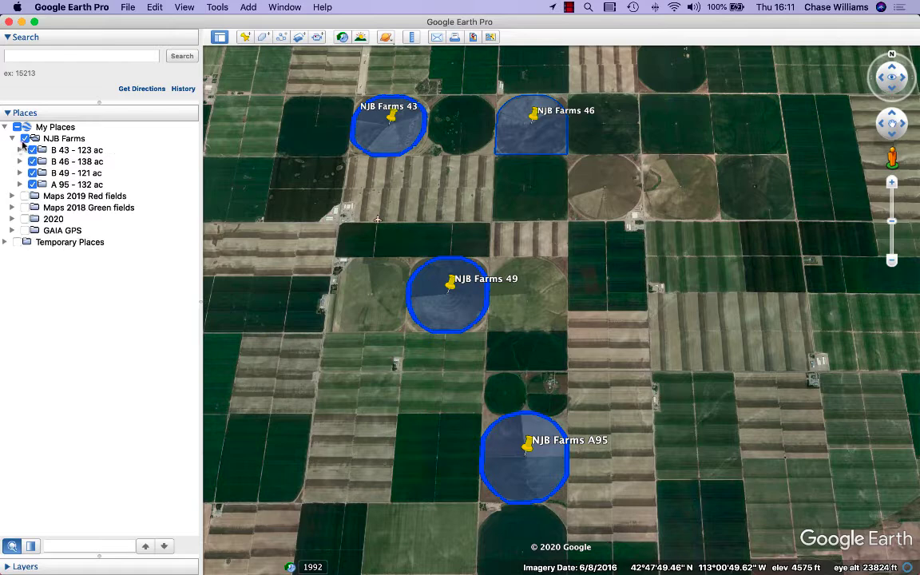
{"action": "left_click", "coordinate": [12, 138]}
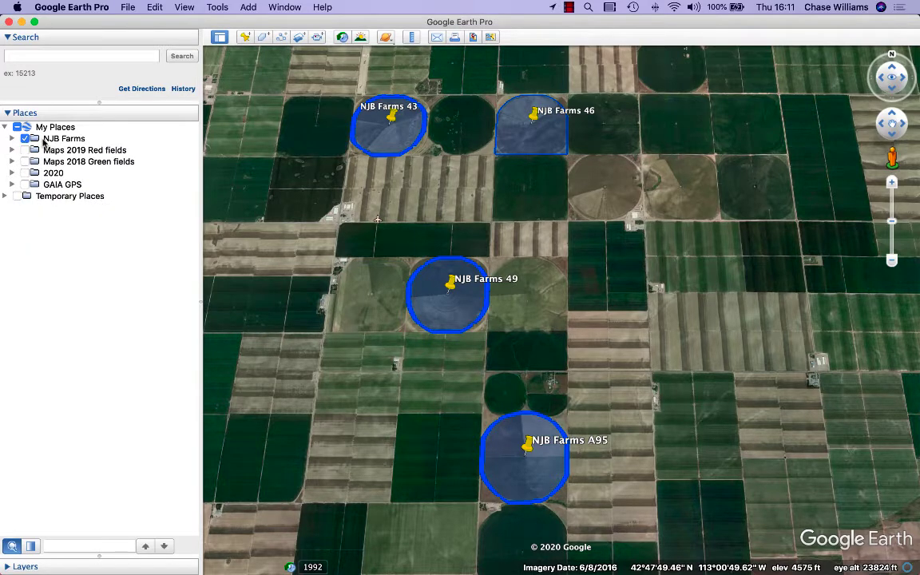
- Email the NJB Farms folder through OS X Mail, allowing Google Earth Pro to control Mail
{"action": "right_click", "coordinate": [44, 142]}
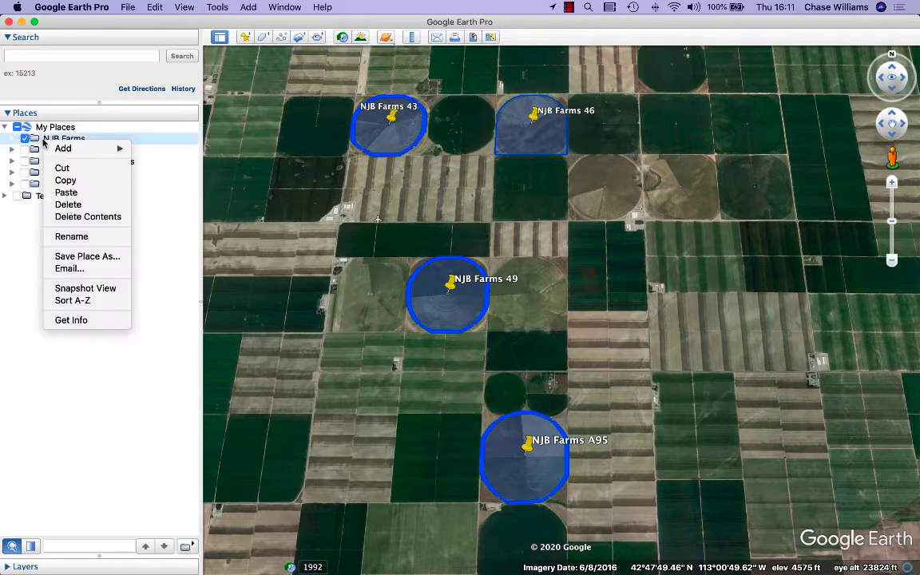
{"action": "left_click", "coordinate": [111, 270]}
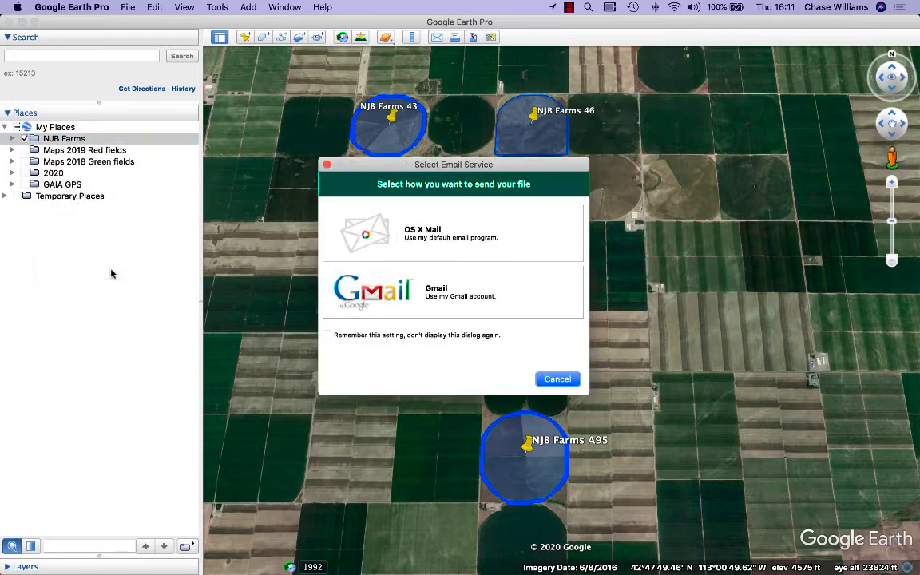
{"action": "left_click", "coordinate": [478, 233]}
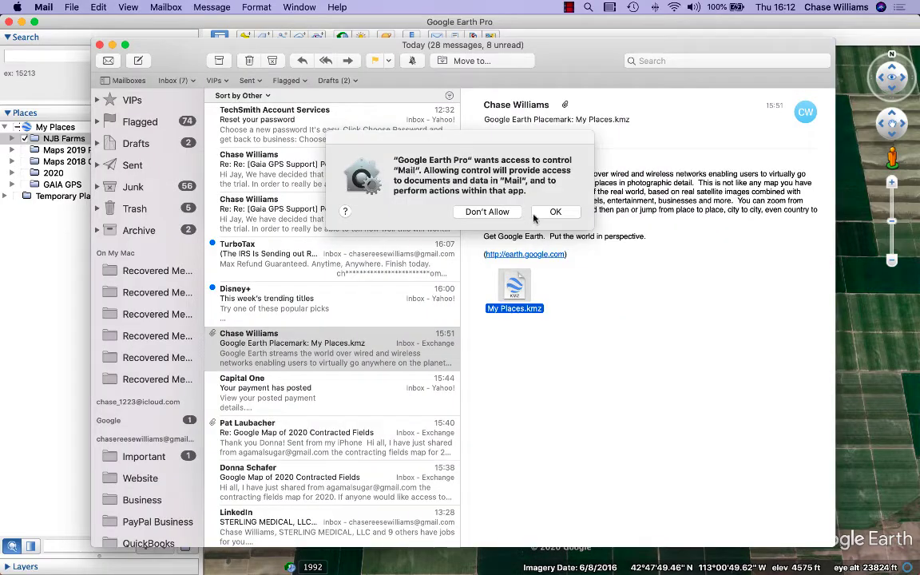
{"action": "left_click", "coordinate": [540, 214]}
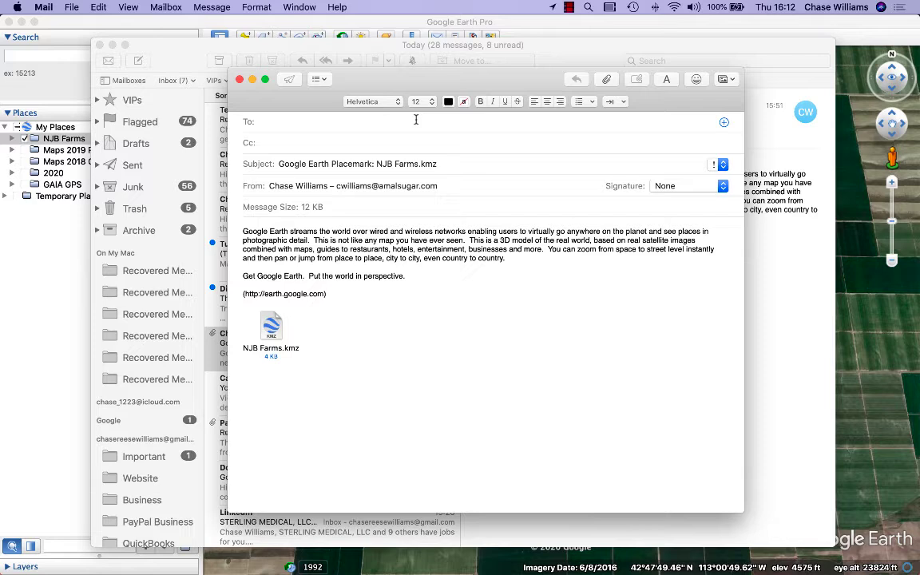
- Address the email with the NJB Farms.kmz attachment to the sender's own work e-mail address
{"action": "left_click", "coordinate": [313, 123]}
{"action": "type", "text": "cw"}
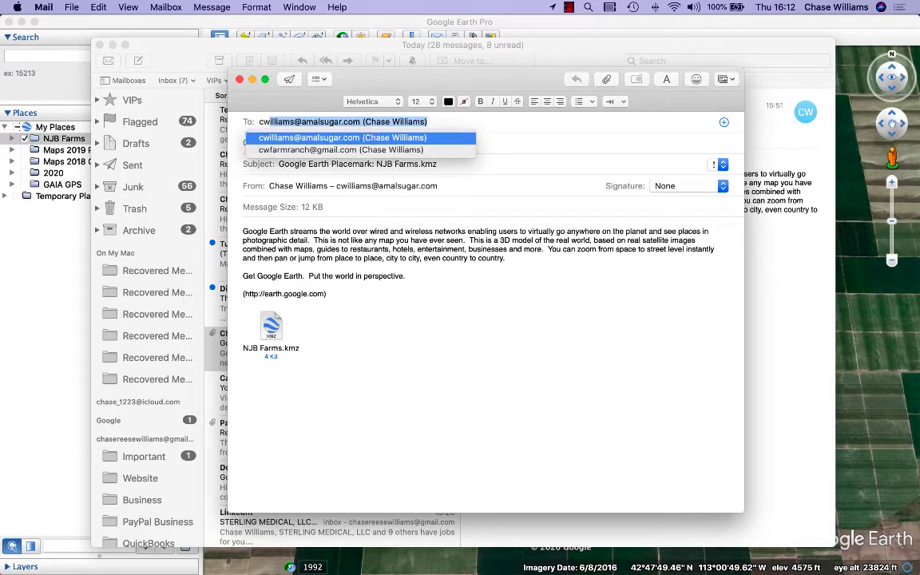
{"action": "key", "text": "Tab"}
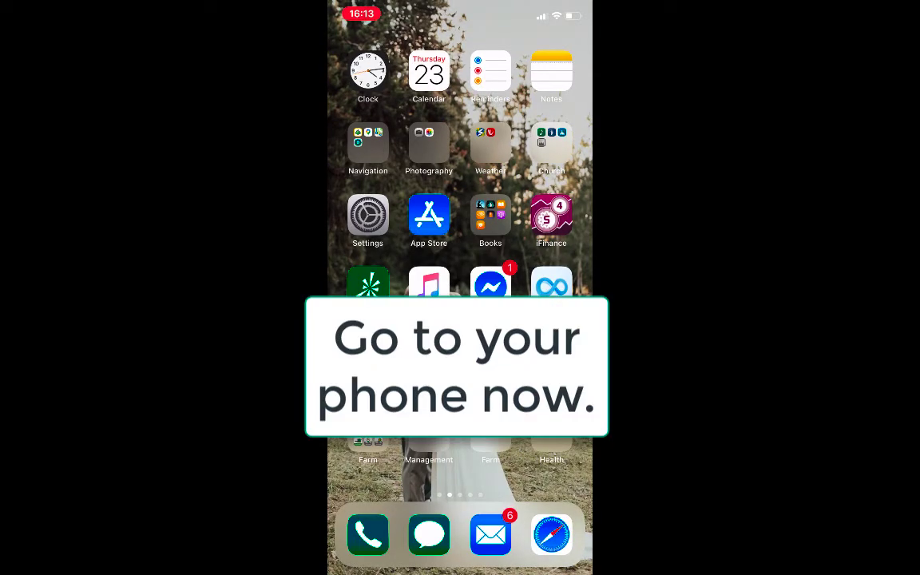
- In the phone's Mail app, download the NJB Farms.kmz attachment from its Google Earth Placemark email and bring up the file's sharing options
{"action": "left_click", "coordinate": [491, 534]}
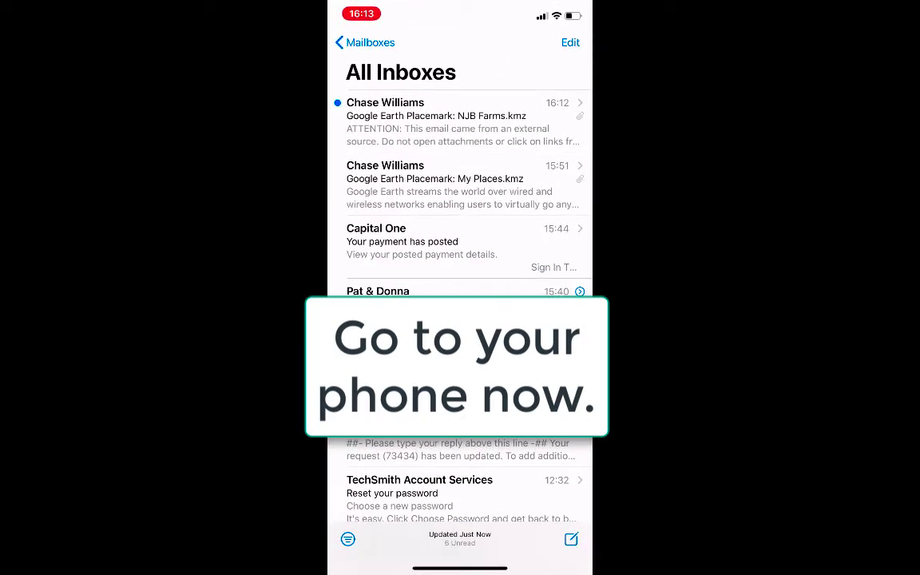
{"action": "left_click", "coordinate": [448, 122]}
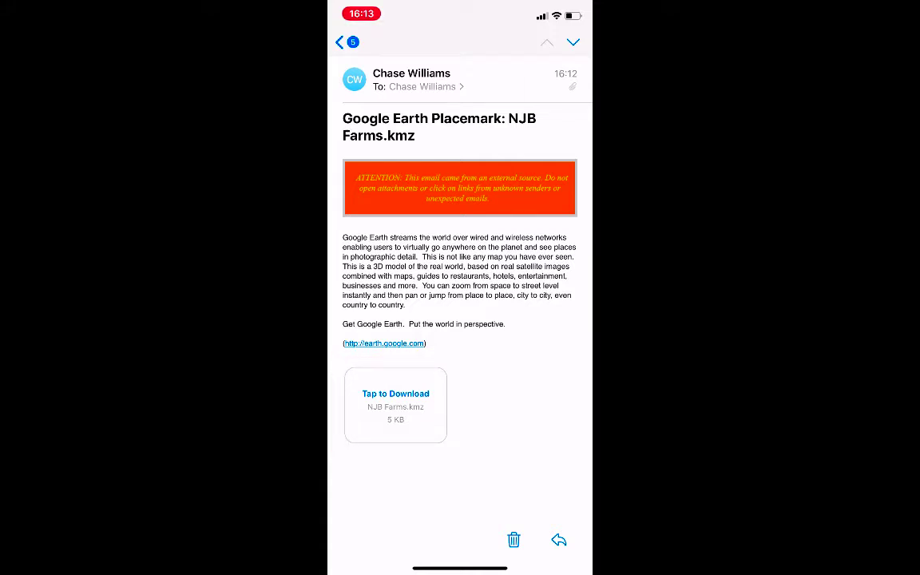
{"action": "left_click", "coordinate": [396, 403]}
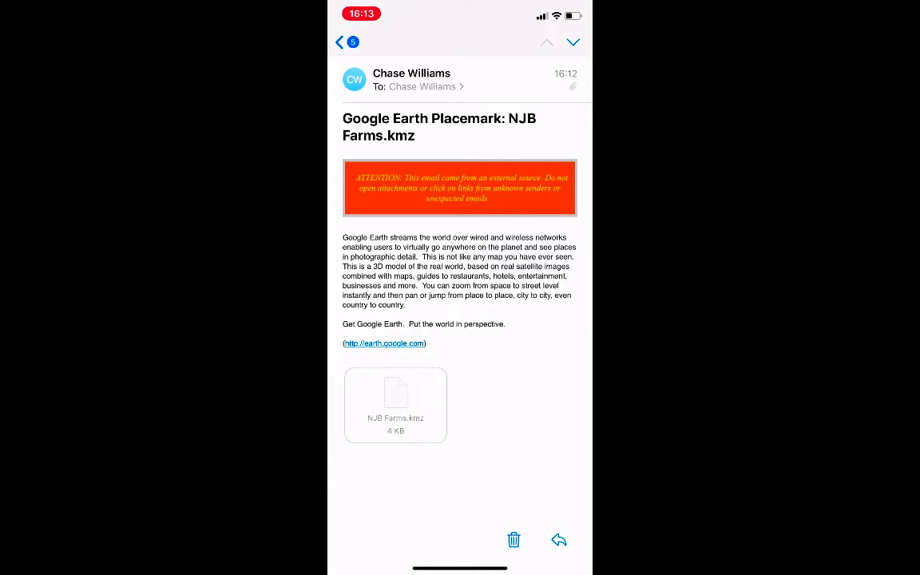
{"action": "left_click", "coordinate": [395, 404]}
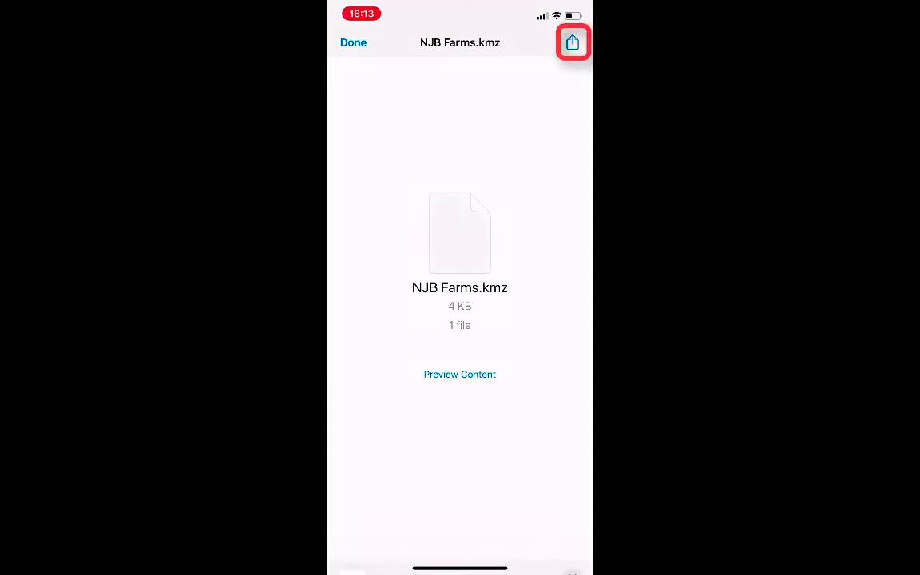
{"action": "left_click", "coordinate": [572, 42]}
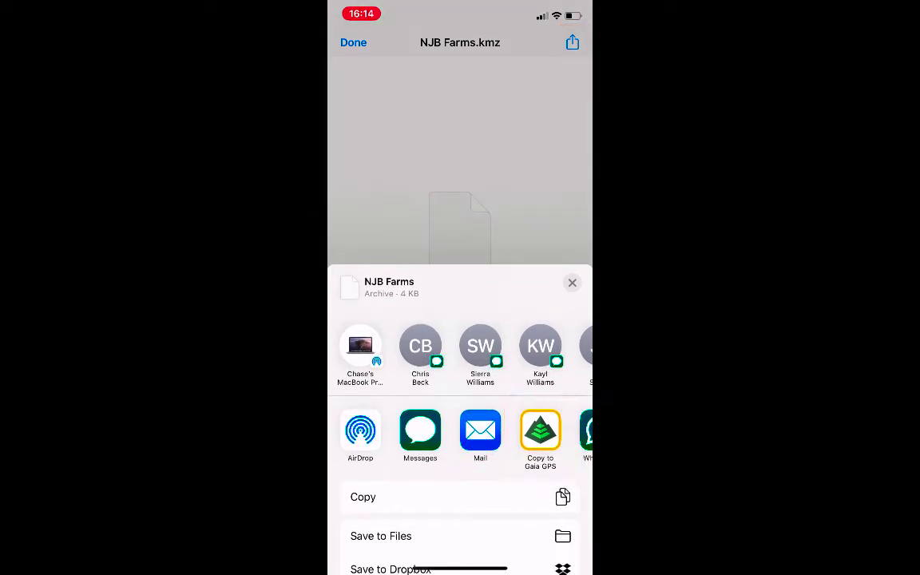
- Look through the full list of sharing apps for the Copy to Gaia GPS option, returning to the start of the sharing choices
{"action": "scroll", "coordinate": [460, 431], "scroll_direction": "right", "scroll_amount": 5}
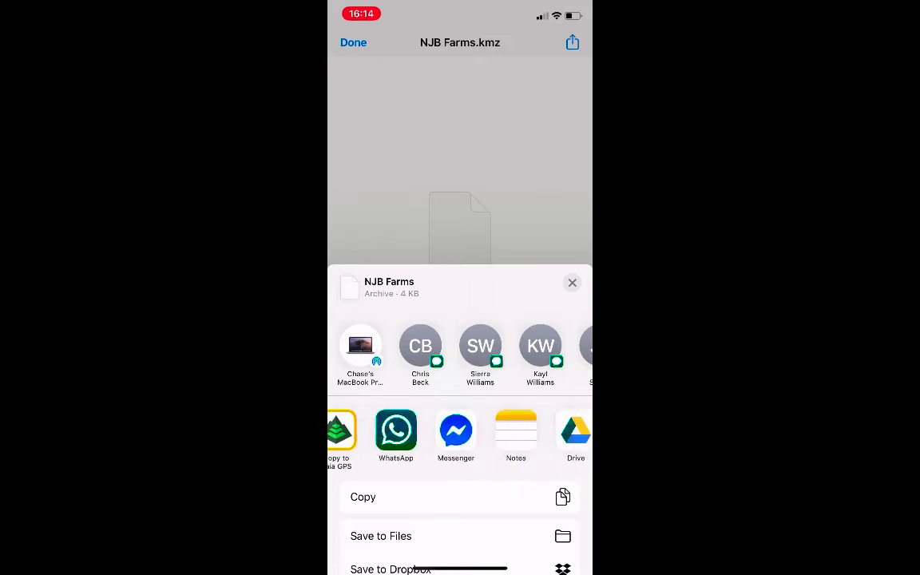
{"action": "left_click", "coordinate": [559, 431]}
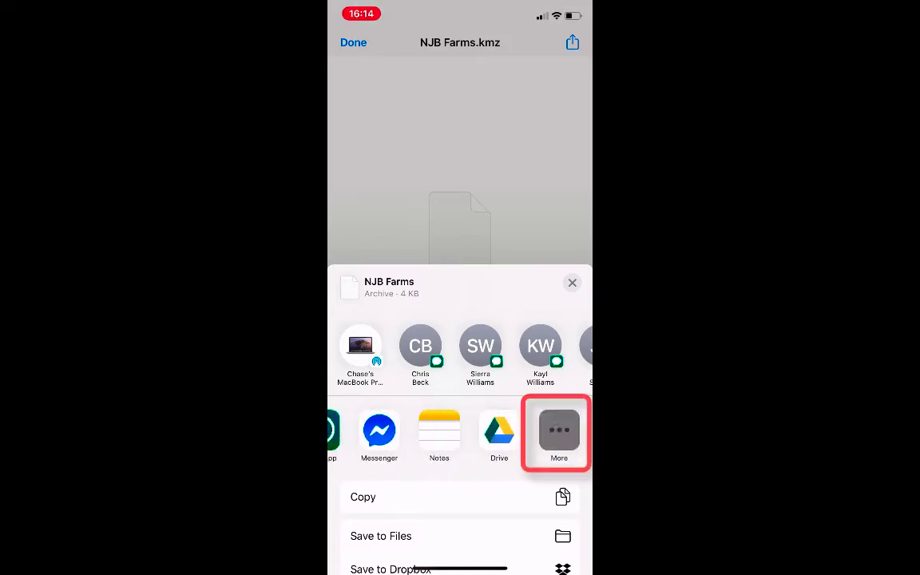
{"action": "scroll", "coordinate": [460, 320], "scroll_direction": "down", "scroll_amount": 5}
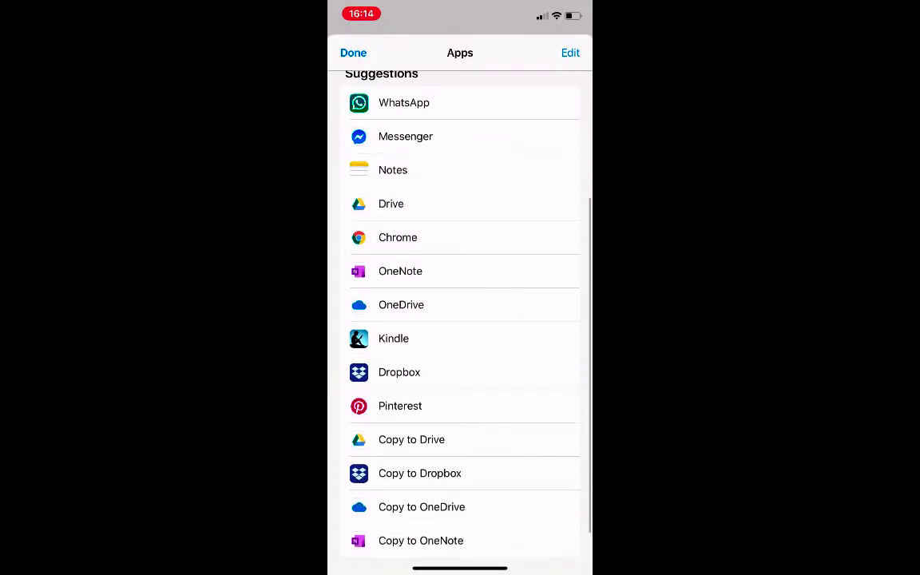
{"action": "scroll", "coordinate": [460, 319], "scroll_direction": "up", "scroll_amount": 5}
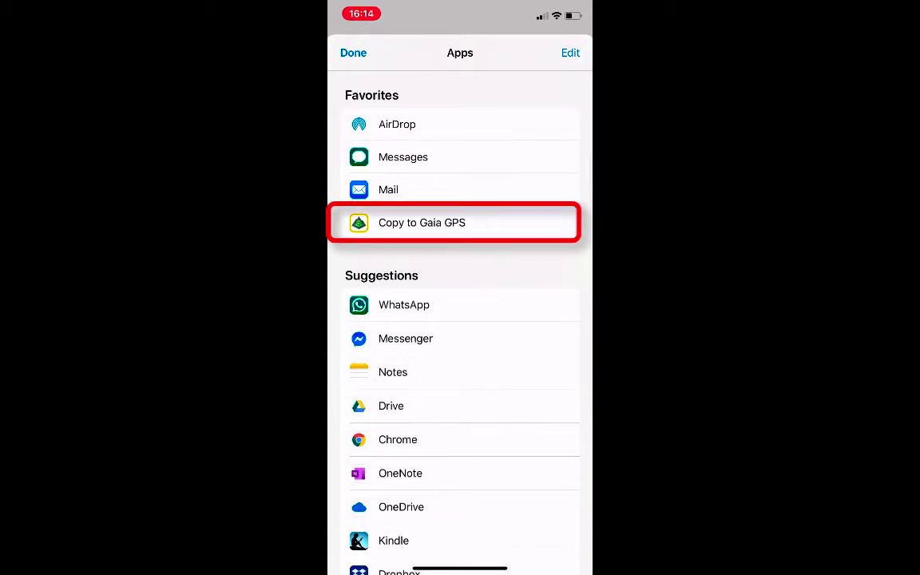
{"action": "left_click", "coordinate": [353, 52]}
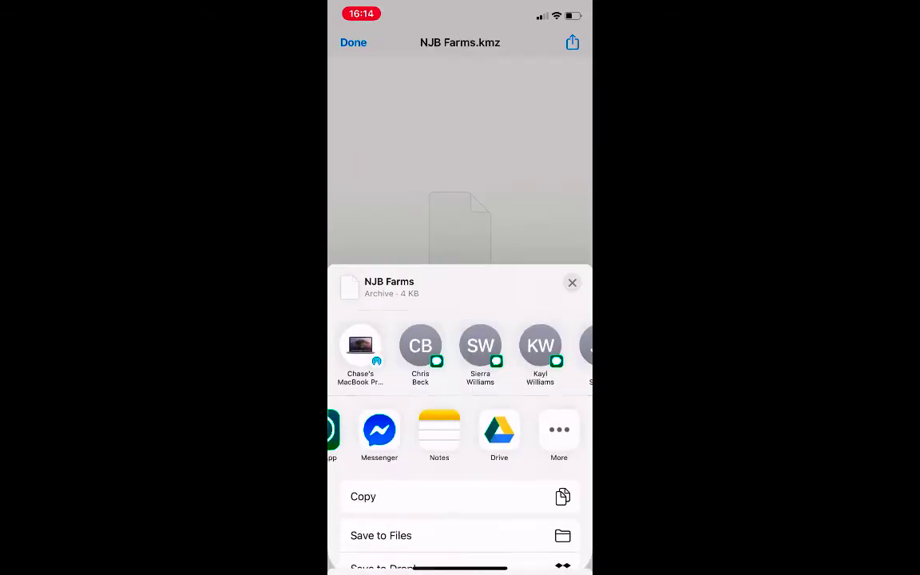
{"action": "scroll", "coordinate": [460, 431], "scroll_direction": "left", "scroll_amount": 5}
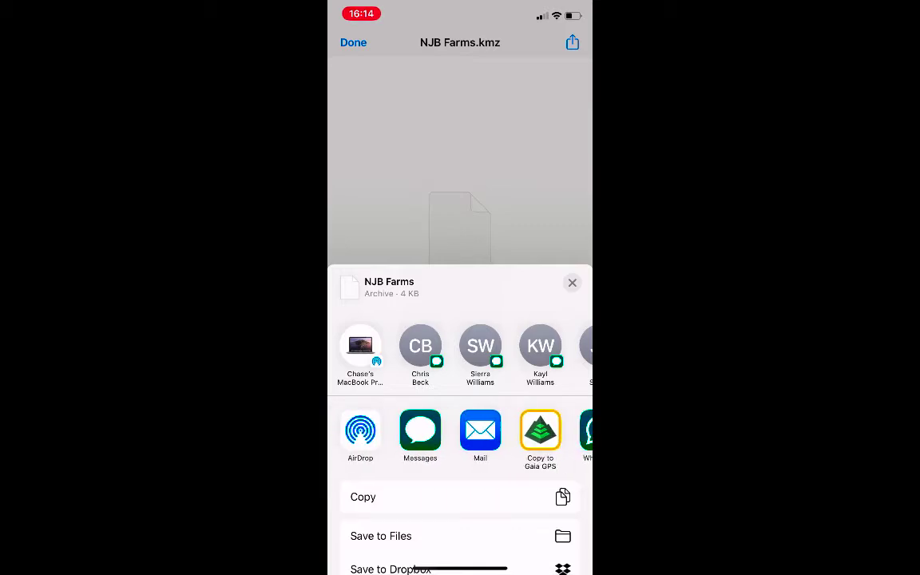
- Copy NJB Farms.kmz into Gaia GPS and filter the saved items to show only folders
{"action": "left_click", "coordinate": [540, 436]}
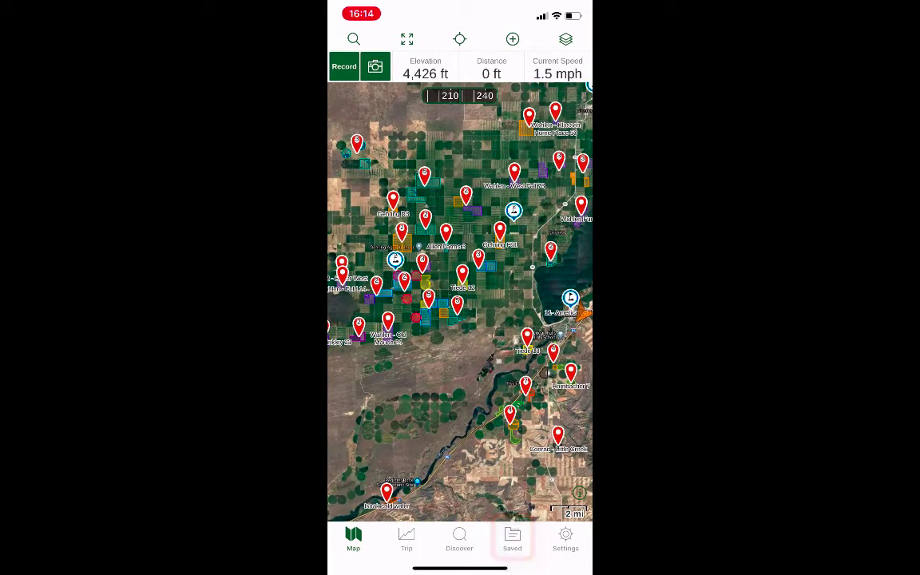
{"action": "left_click", "coordinate": [512, 539]}
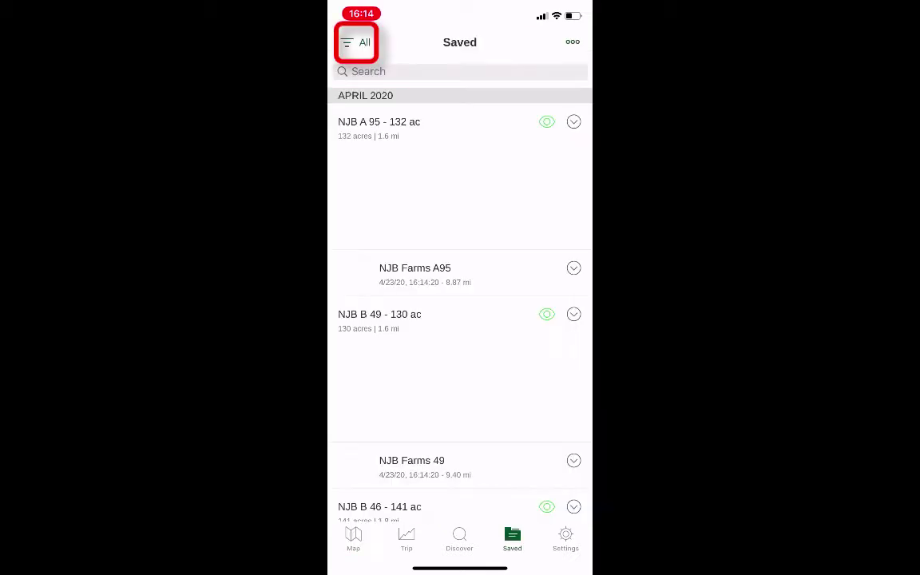
{"action": "left_click", "coordinate": [356, 42]}
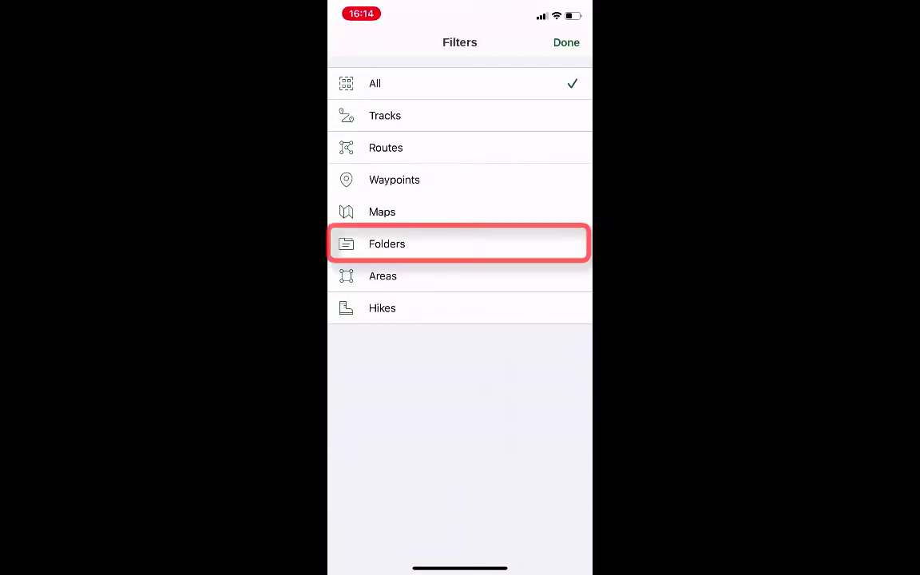
{"action": "left_click", "coordinate": [387, 244]}
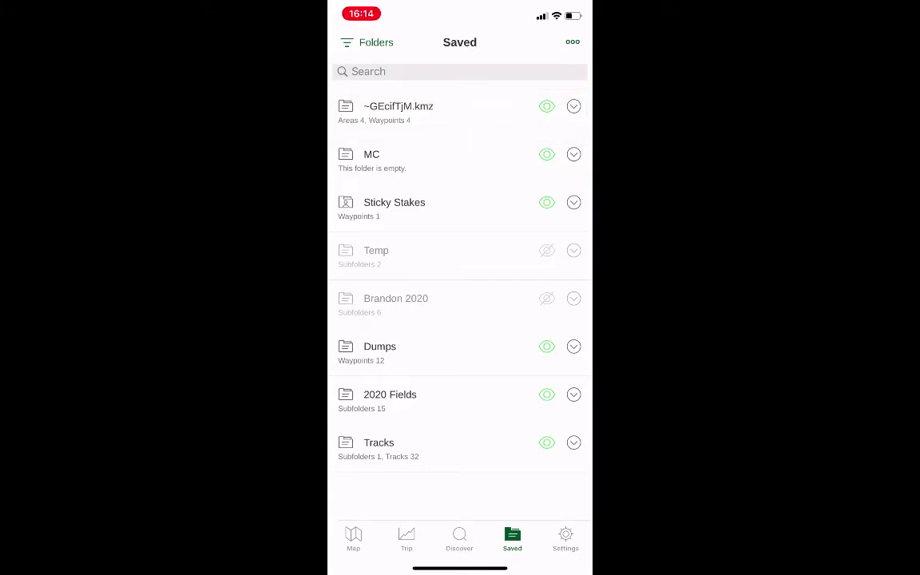
- Check the contents of the imported ~GEcifTjM.kmz folder, rename the folder as NJB Farms and return to the saved folders
{"action": "left_click", "coordinate": [398, 112]}
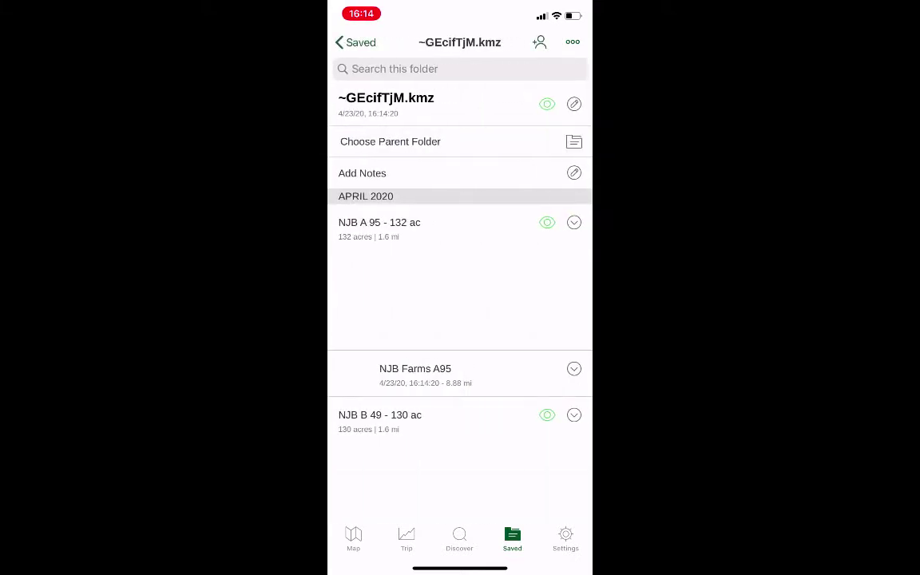
{"action": "scroll", "coordinate": [459, 319], "scroll_direction": "down", "scroll_amount": 5}
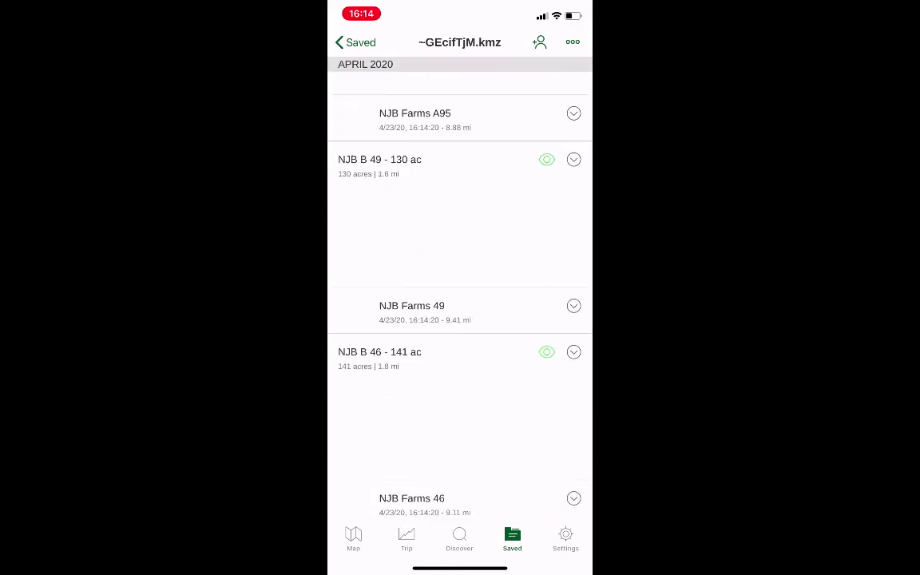
{"action": "scroll", "coordinate": [459, 319], "scroll_direction": "down", "scroll_amount": 5}
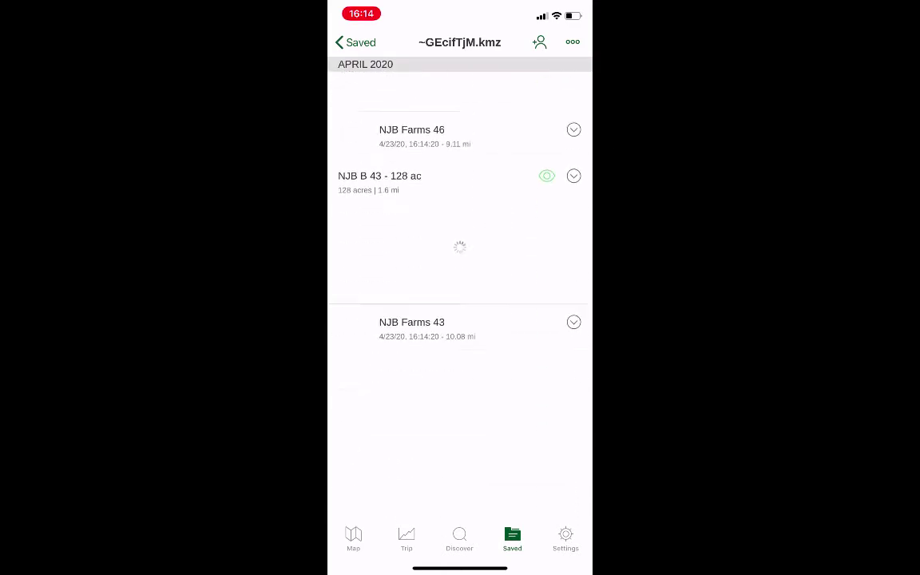
{"action": "scroll", "coordinate": [459, 320], "scroll_direction": "up", "scroll_amount": 10}
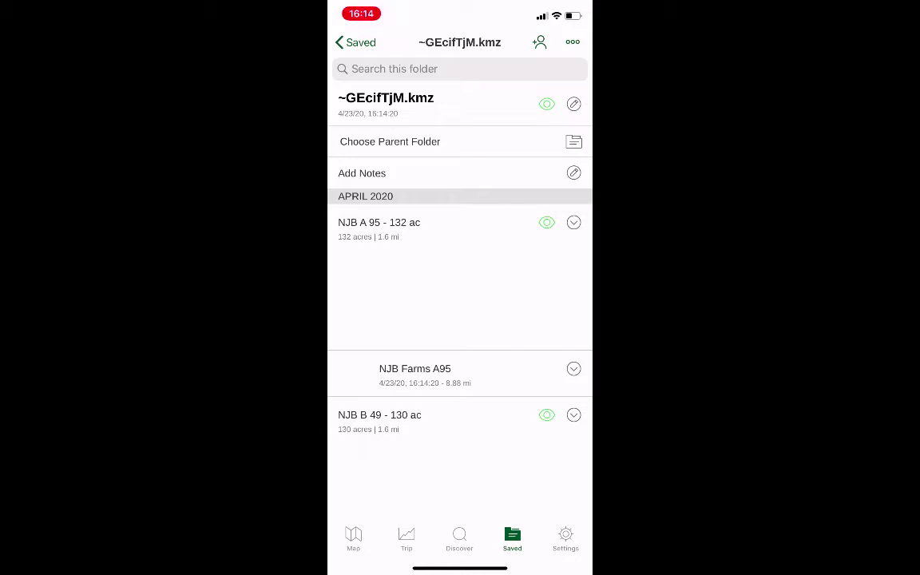
{"action": "left_click", "coordinate": [573, 103]}
{"action": "key", "text": "BackSpace"}
{"action": "key", "text": "BackSpace"}
{"action": "key", "text": "BackSpace"}
{"action": "key", "text": "BackSpace"}
{"action": "key", "text": "BackSpace"}
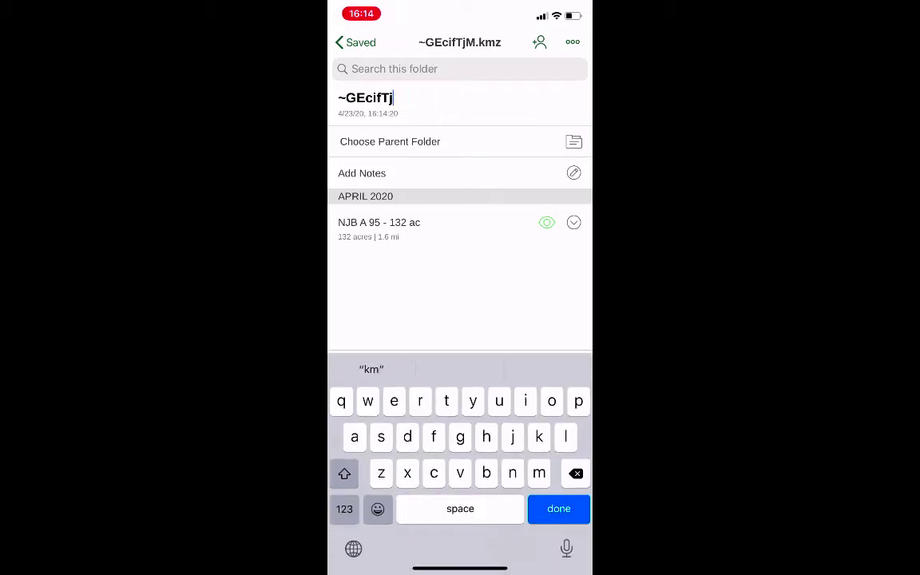
{"action": "key", "text": "BackSpace"}
{"action": "key", "text": "BackSpace"}
{"action": "key", "text": "BackSpace"}
{"action": "key", "text": "BackSpace"}
{"action": "key", "text": "BackSpace"}
{"action": "key", "text": "BackSpace"}
{"action": "key", "text": "BackSpace"}
{"action": "key", "text": "BackSpace"}
{"action": "type", "text": "N"}
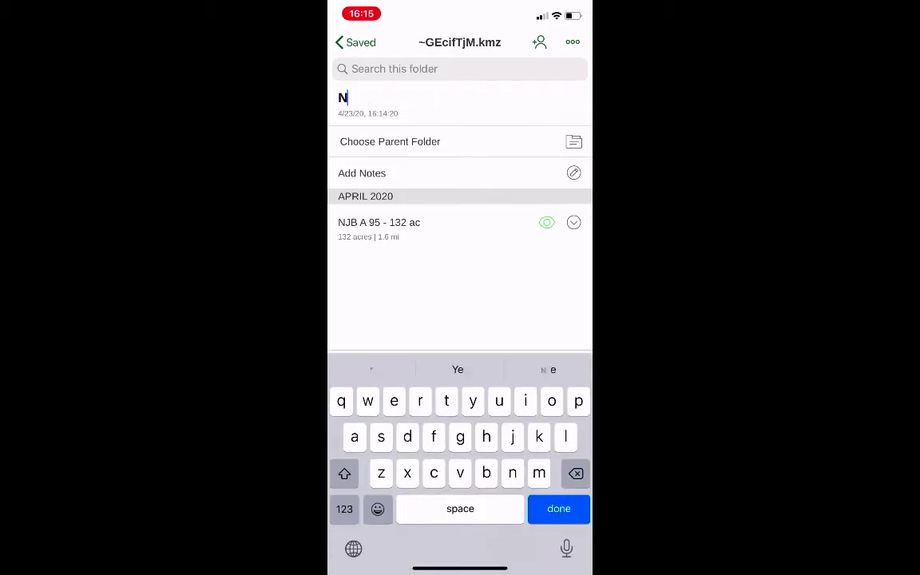
{"action": "type", "text": "JB Farms"}
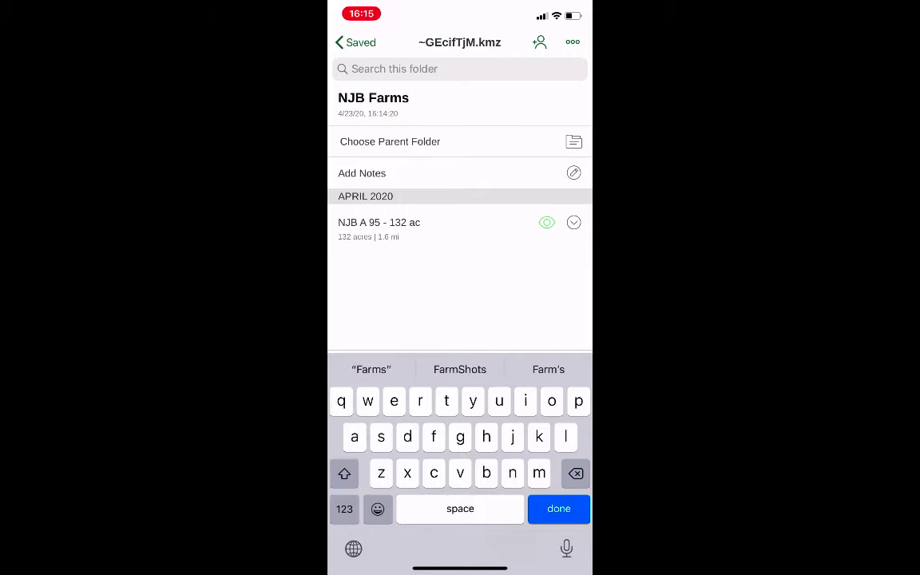
{"action": "key", "text": "Return"}
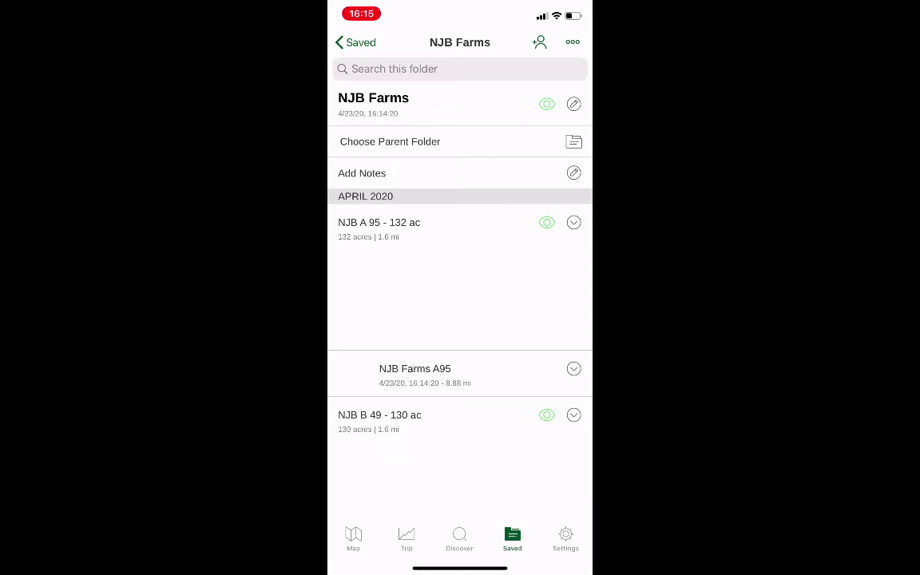
{"action": "left_click", "coordinate": [356, 42]}
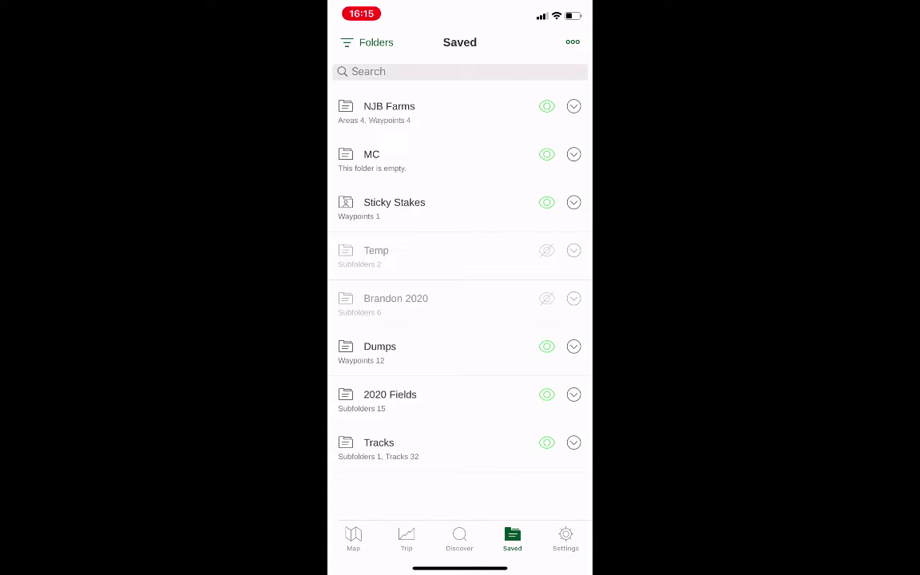
- Look through the available parent folders for NJB Farms down to 2020 Fields, and return to the saved folders without assigning one
{"action": "left_click", "coordinate": [389, 112]}
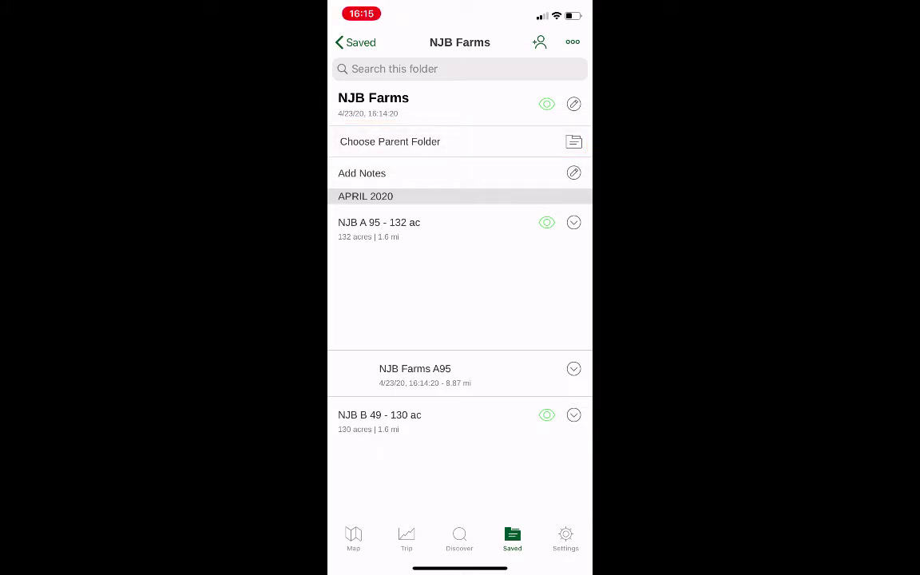
{"action": "left_click", "coordinate": [390, 141]}
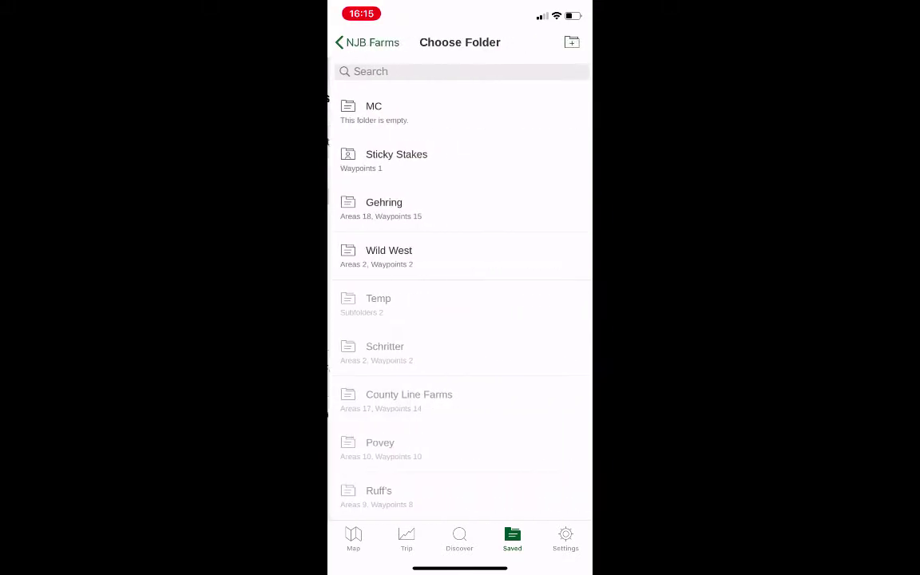
{"action": "scroll", "coordinate": [461, 304], "scroll_direction": "down", "scroll_amount": 10}
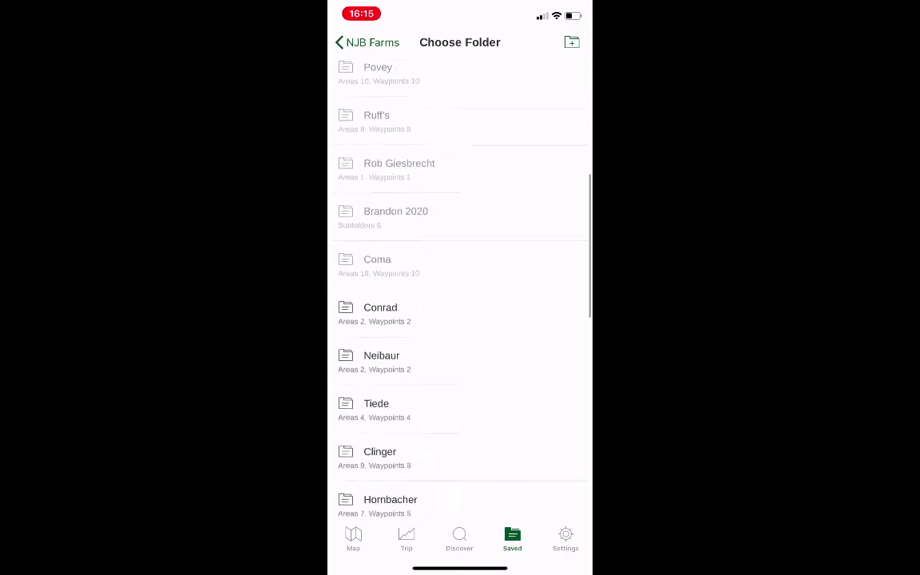
{"action": "scroll", "coordinate": [460, 304], "scroll_direction": "down", "scroll_amount": 6}
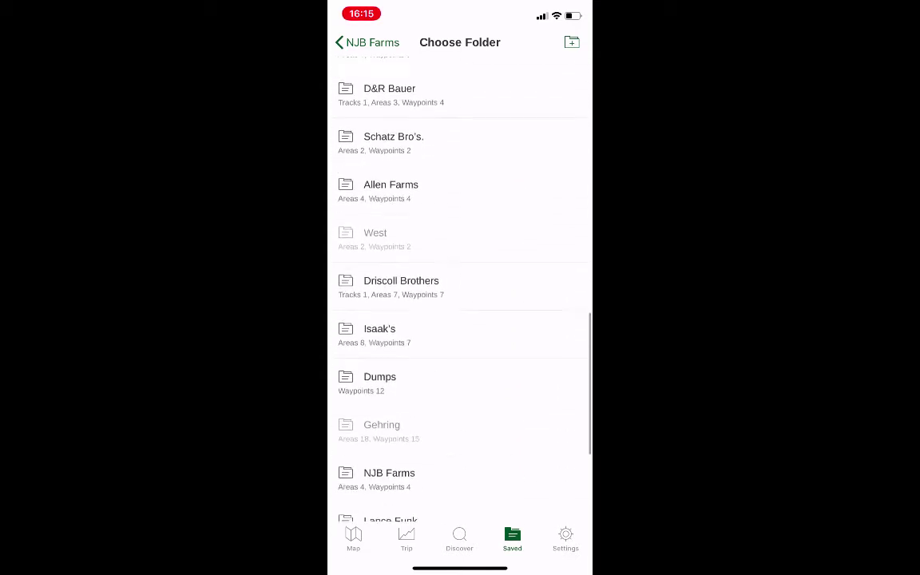
{"action": "left_click", "coordinate": [390, 354]}
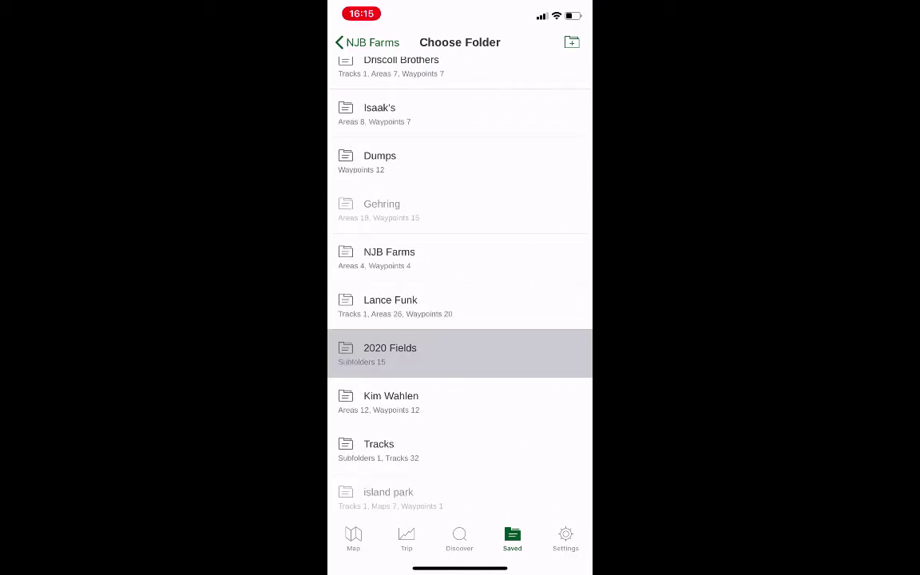
{"action": "scroll", "coordinate": [460, 304], "scroll_direction": "up", "scroll_amount": 8}
{"action": "left_click", "coordinate": [368, 42]}
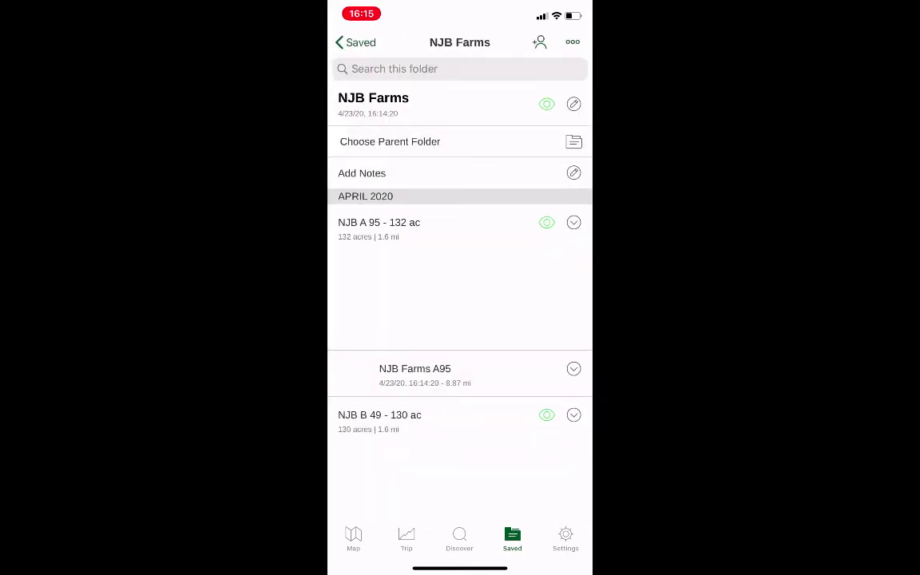
{"action": "left_click", "coordinate": [356, 43]}
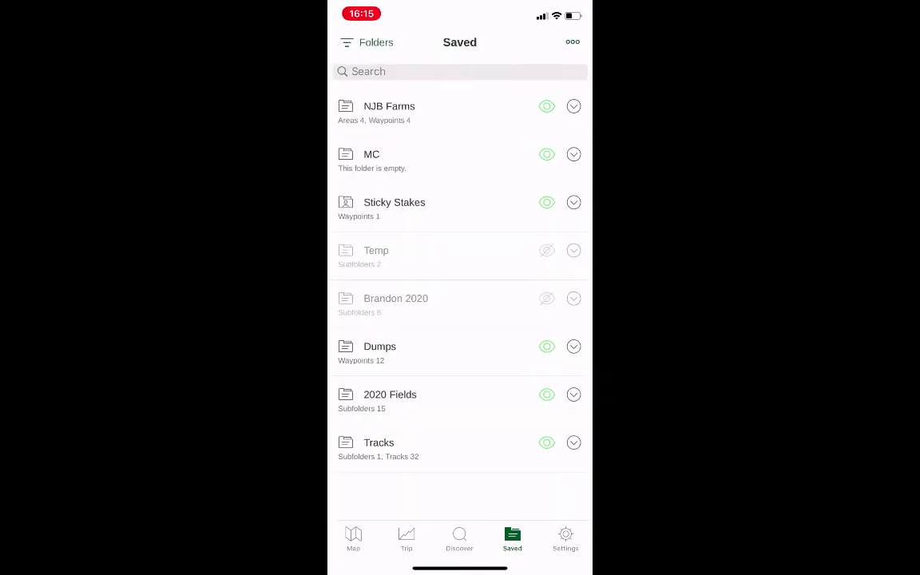
- Compare the NJB Farms fields with their surroundings on the map, hide the 2020 Fields folder and inspect the imported boundaries alone
{"action": "left_click", "coordinate": [353, 540]}
{"action": "scroll", "coordinate": [415, 299], "scroll_direction": "up", "scroll_amount": 5}
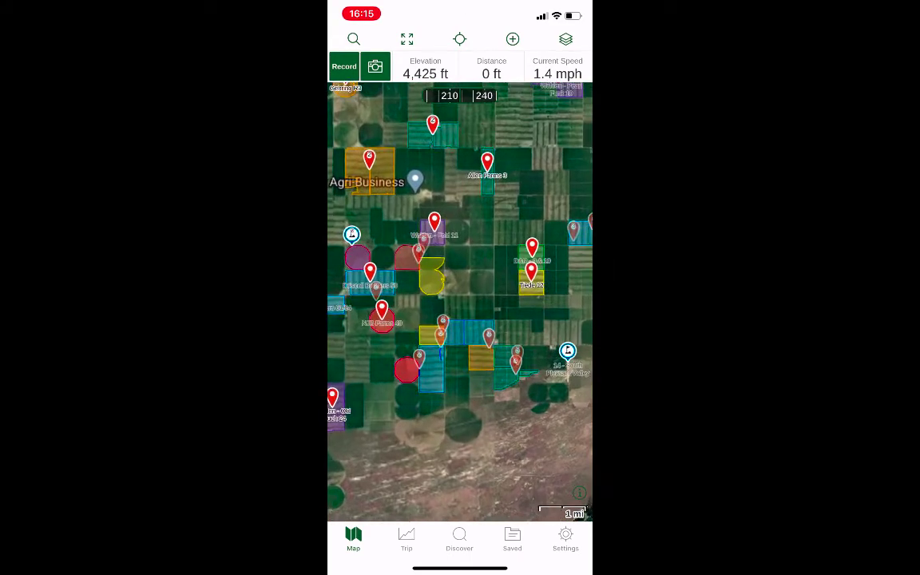
{"action": "scroll", "coordinate": [437, 308], "scroll_direction": "up", "scroll_amount": 3}
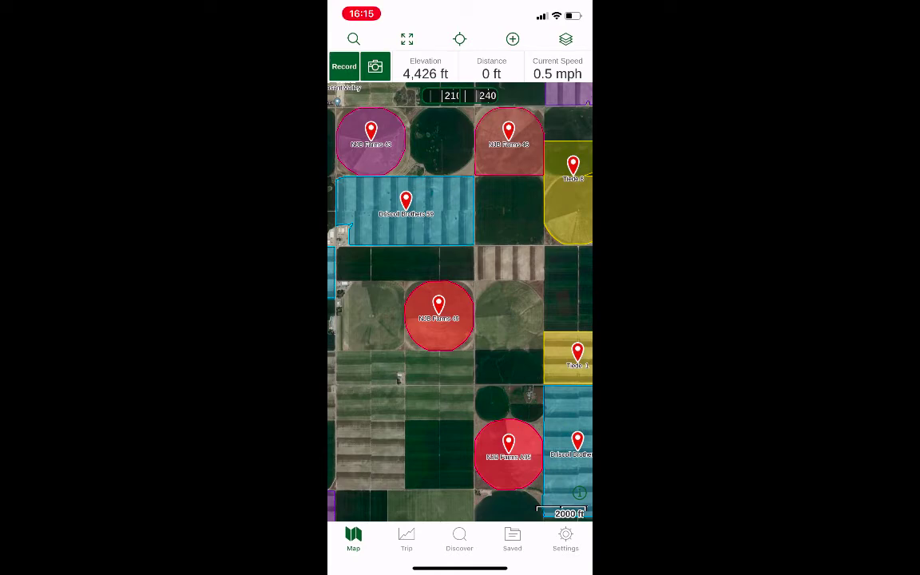
{"action": "left_click", "coordinate": [512, 540]}
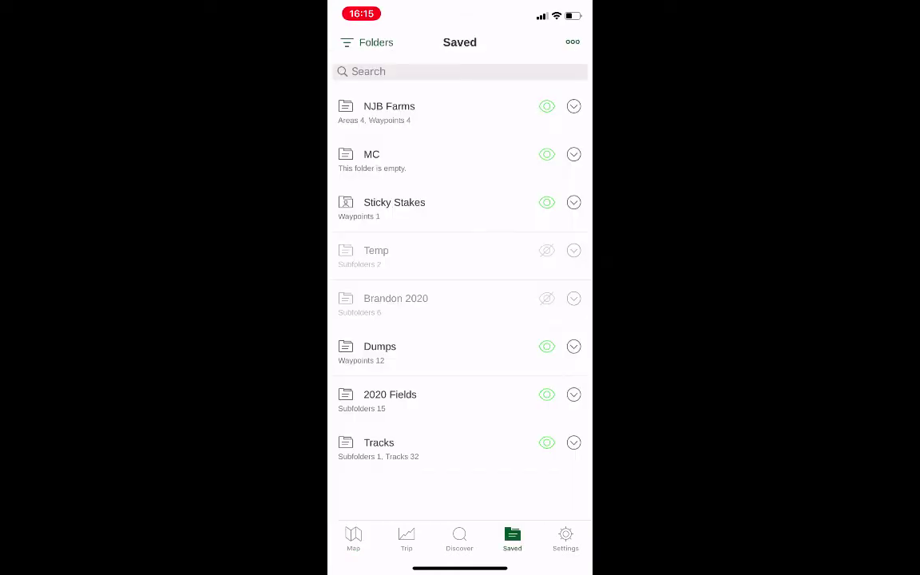
{"action": "left_click", "coordinate": [547, 394]}
{"action": "left_click", "coordinate": [354, 539]}
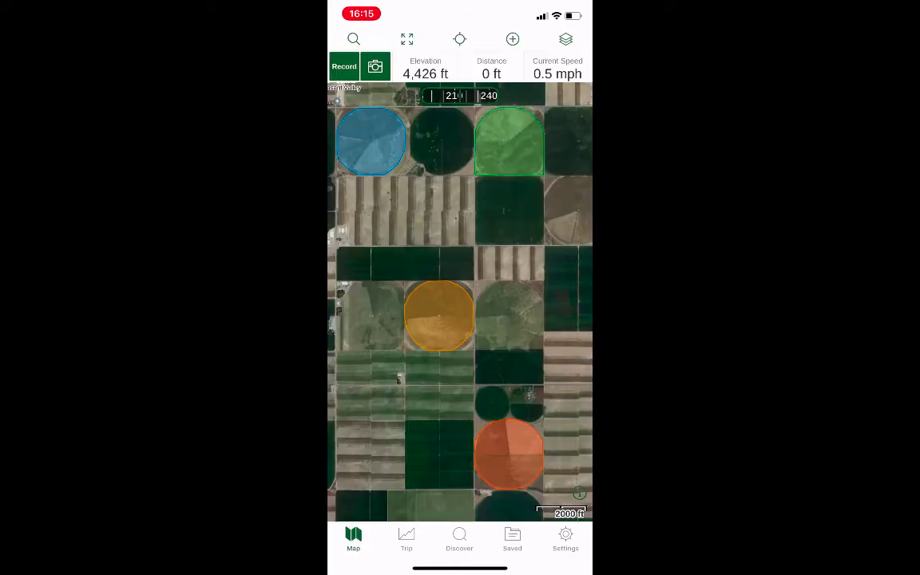
{"action": "scroll", "coordinate": [436, 264], "scroll_direction": "down", "scroll_amount": 5}
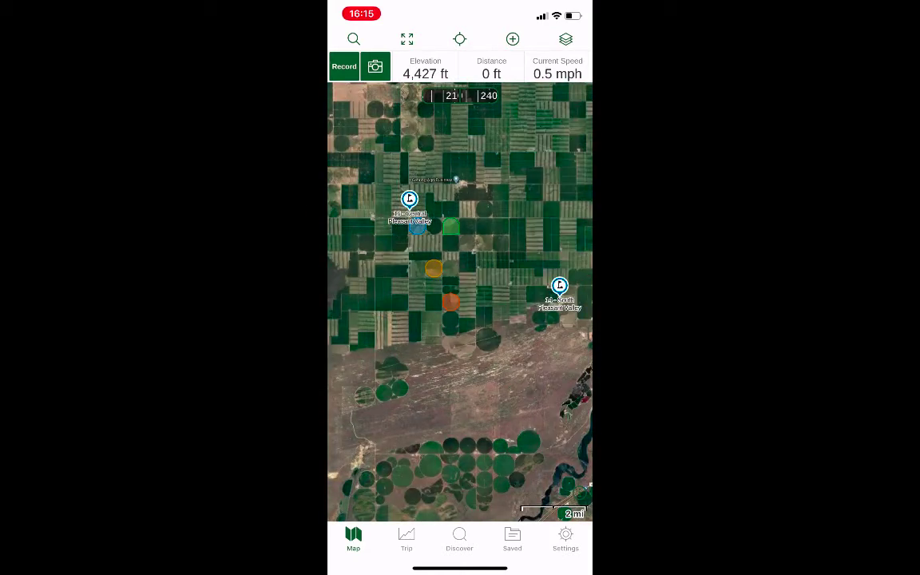
{"action": "scroll", "coordinate": [434, 264], "scroll_direction": "up", "scroll_amount": 5}
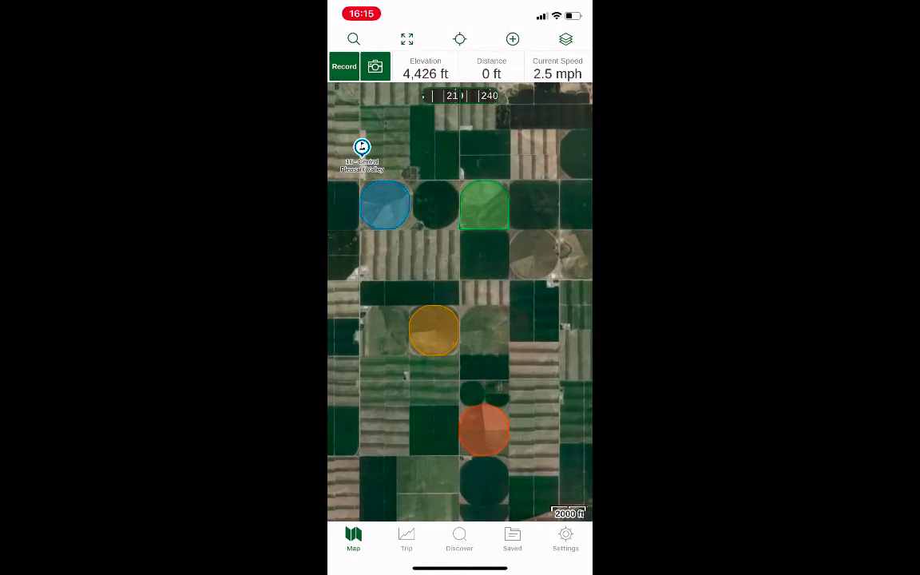
- In the NJB Farms folder, change the color of the NJB B 43 - 128 ac area to magenta-pink
{"action": "left_click", "coordinate": [512, 540]}
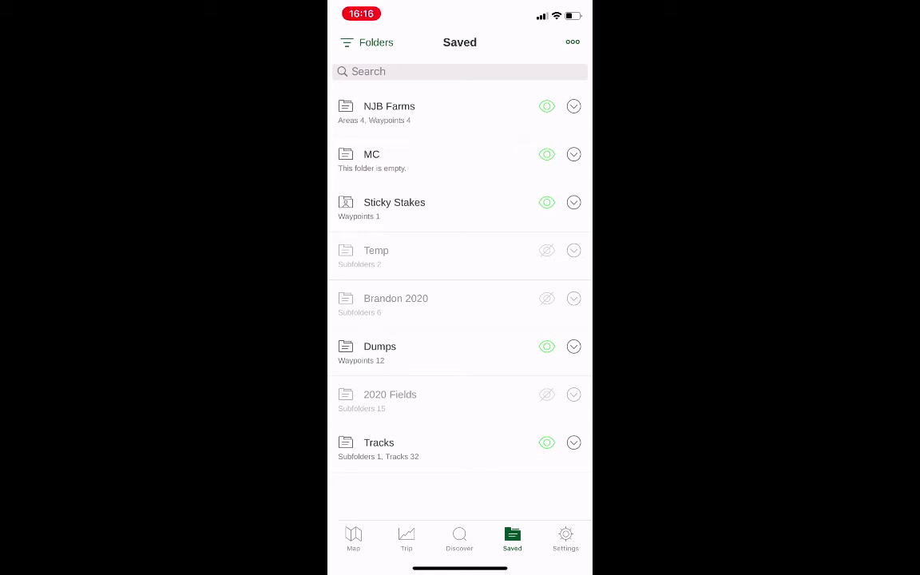
{"action": "left_click", "coordinate": [573, 106]}
{"action": "left_click", "coordinate": [460, 536]}
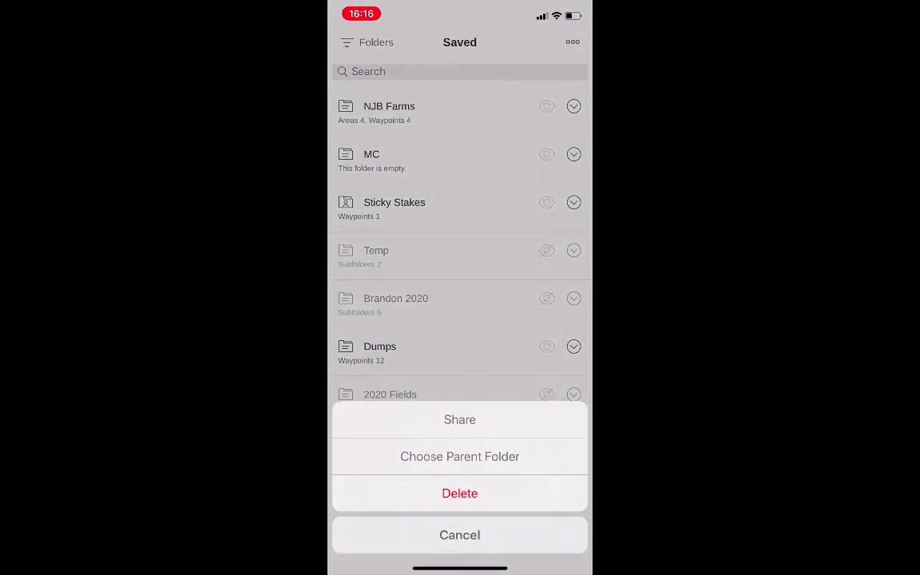
{"action": "left_click", "coordinate": [415, 112]}
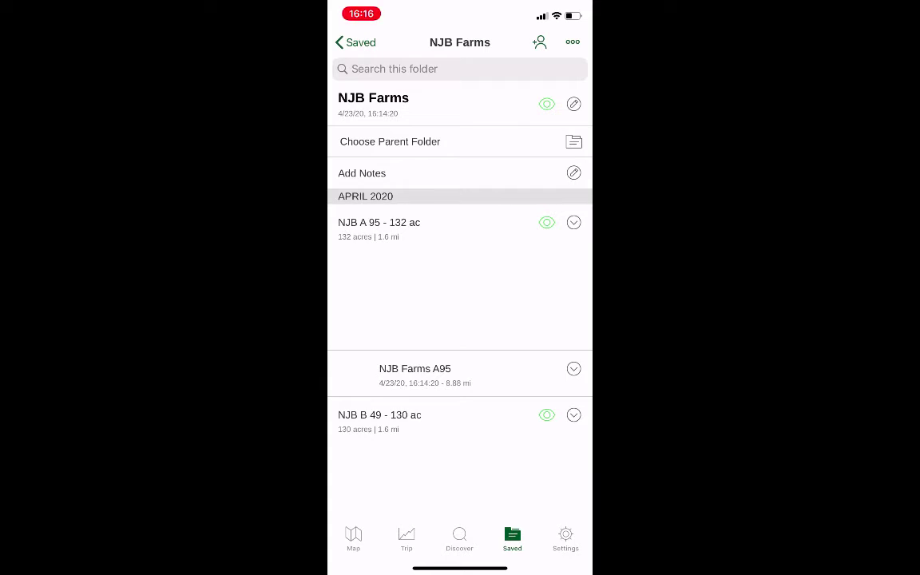
{"action": "scroll", "coordinate": [460, 319], "scroll_direction": "down", "scroll_amount": 3}
{"action": "scroll", "coordinate": [460, 319], "scroll_direction": "up", "scroll_amount": 3}
{"action": "scroll", "coordinate": [460, 320], "scroll_direction": "down", "scroll_amount": 8}
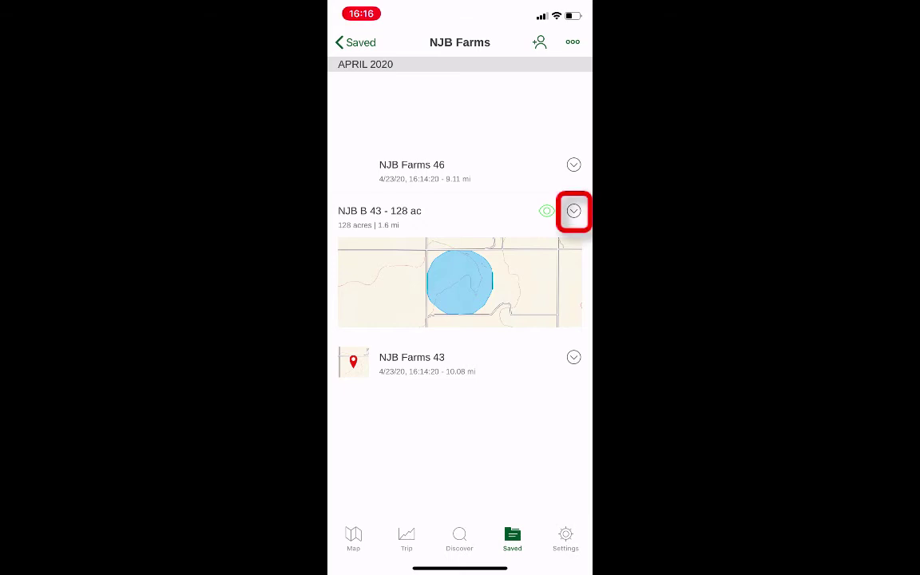
{"action": "left_click", "coordinate": [574, 211]}
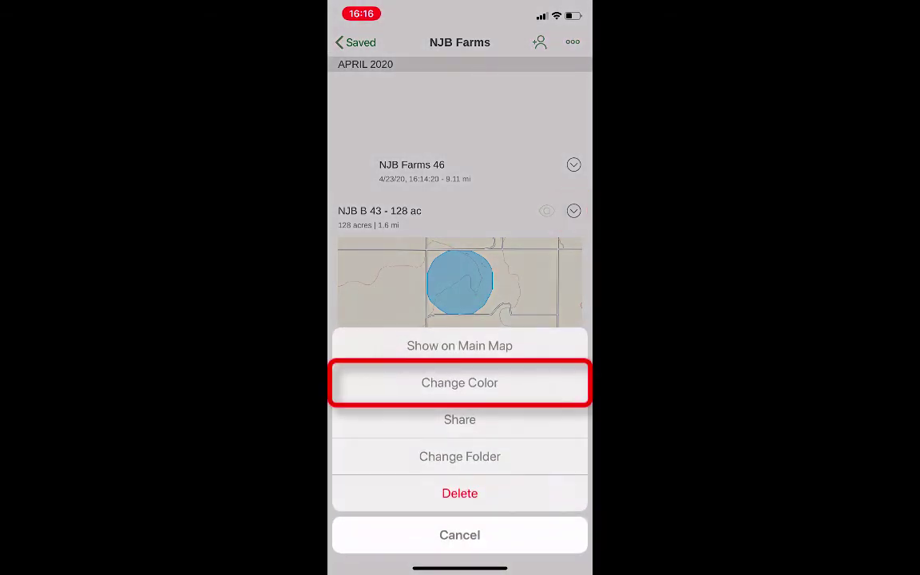
{"action": "left_click", "coordinate": [459, 382]}
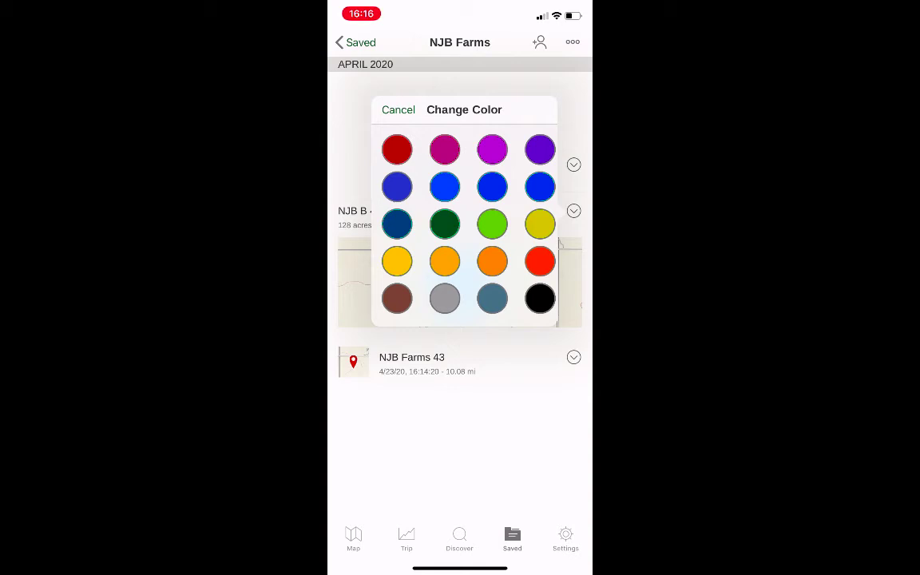
{"action": "left_click", "coordinate": [445, 150]}
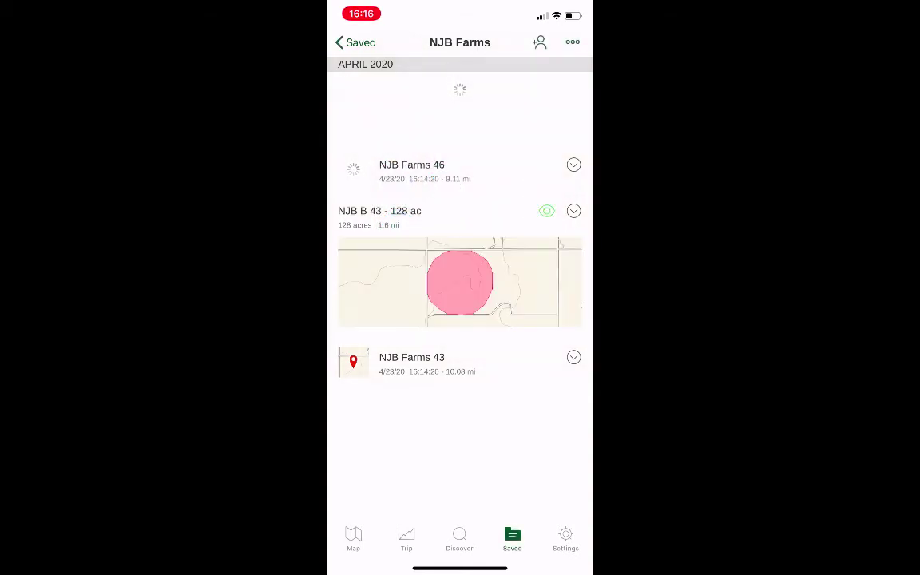
- In the NJB Farms folder, change the color of the NJB B 46 - 141 ac area to magenta-pink
{"action": "scroll", "coordinate": [459, 296], "scroll_direction": "down", "scroll_amount": 1}
{"action": "scroll", "coordinate": [460, 295], "scroll_direction": "up", "scroll_amount": 3}
{"action": "left_click", "coordinate": [573, 205]}
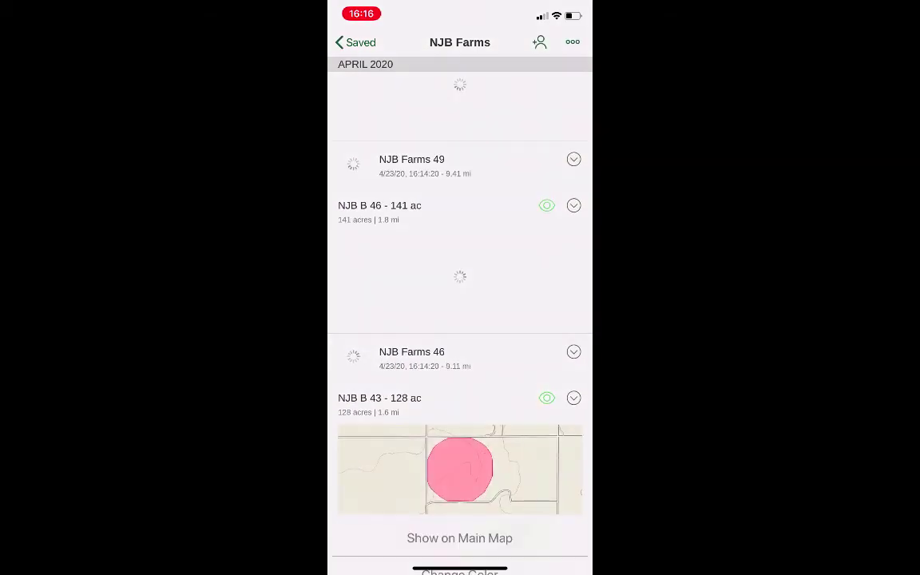
{"action": "left_click", "coordinate": [461, 382]}
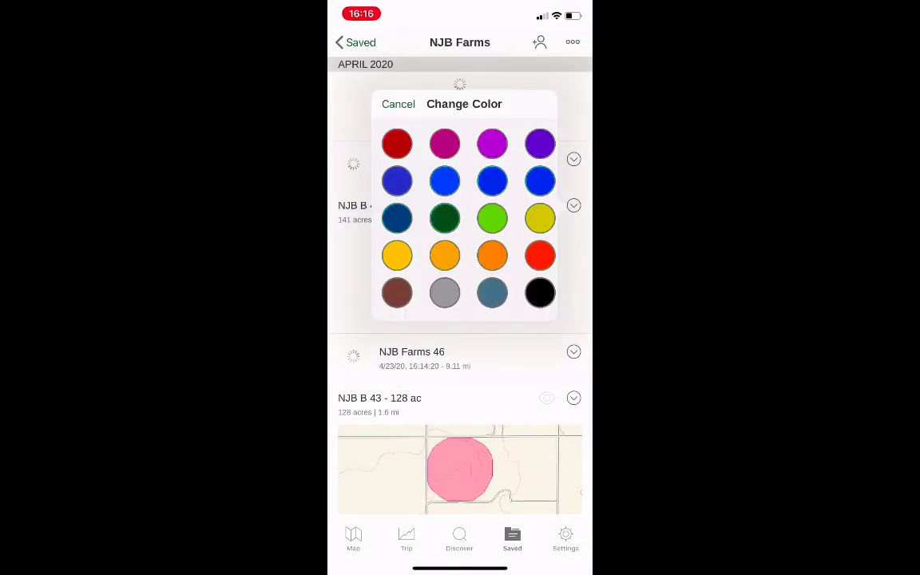
{"action": "left_click", "coordinate": [445, 143]}
- Change the color of the NJB A 95 - 132 ac area to magenta-pink
{"action": "scroll", "coordinate": [460, 295], "scroll_direction": "up", "scroll_amount": 5}
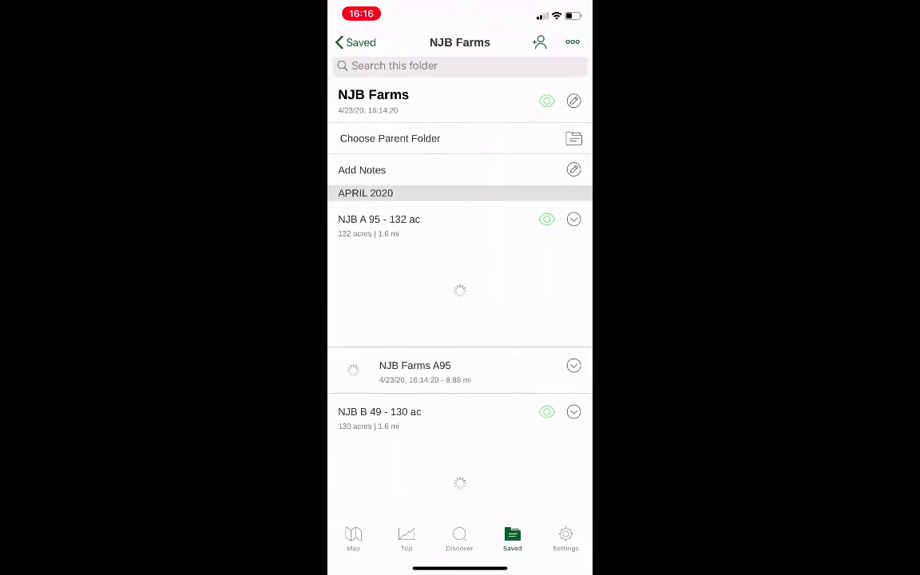
{"action": "left_click", "coordinate": [573, 219]}
{"action": "left_click", "coordinate": [460, 382]}
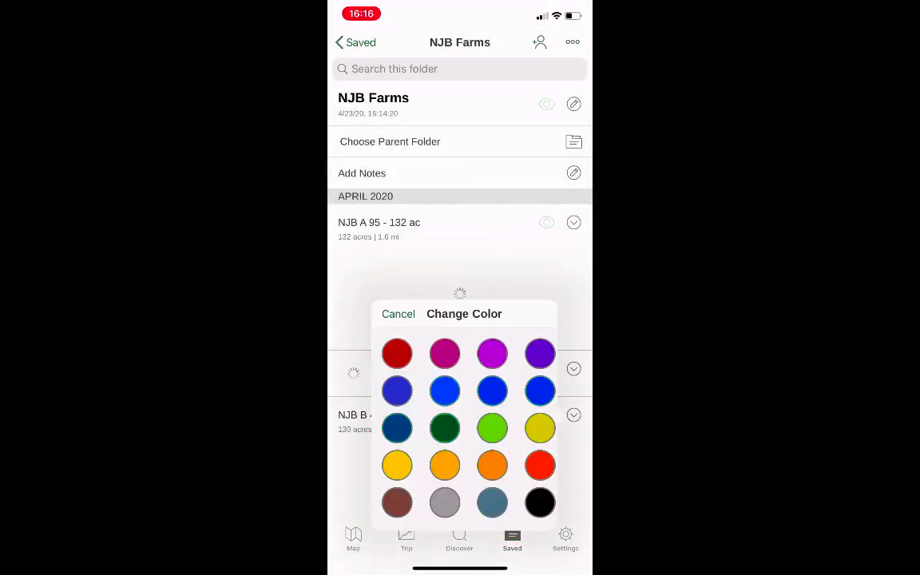
{"action": "left_click", "coordinate": [445, 353]}
- Change the color of the NJB B 49 - 130 ac area to magenta-pink and check the recolored fields on the map
{"action": "left_click", "coordinate": [574, 416]}
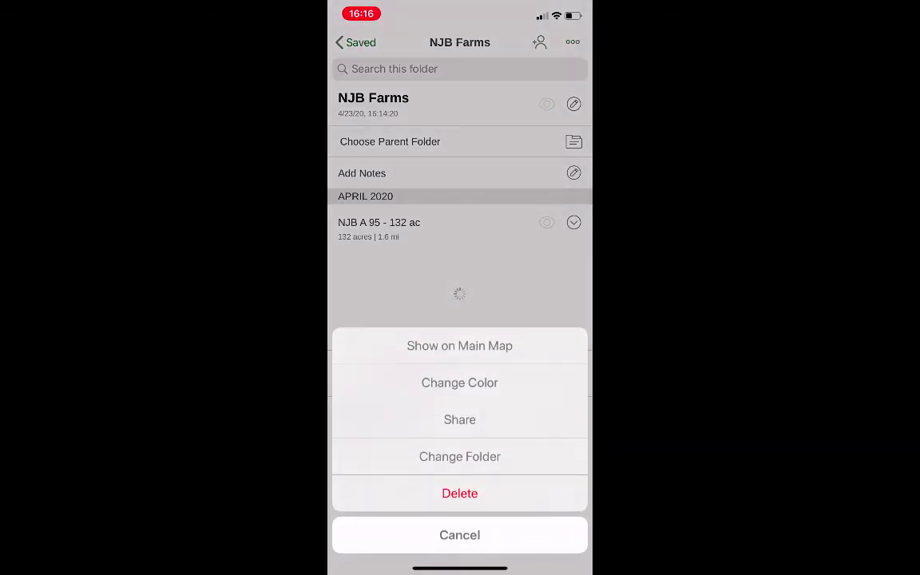
{"action": "left_click", "coordinate": [460, 382]}
{"action": "left_click", "coordinate": [445, 235]}
{"action": "left_click", "coordinate": [356, 43]}
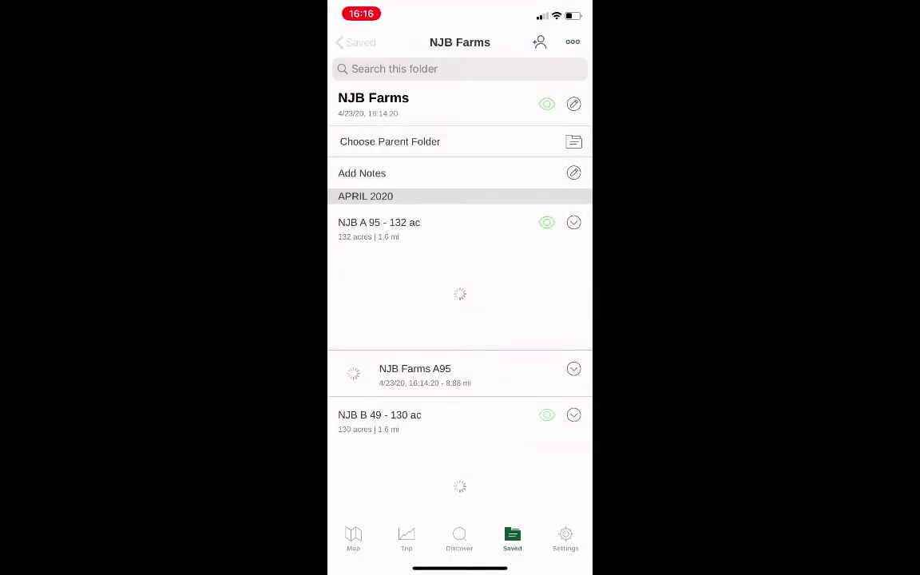
{"action": "left_click", "coordinate": [353, 538]}
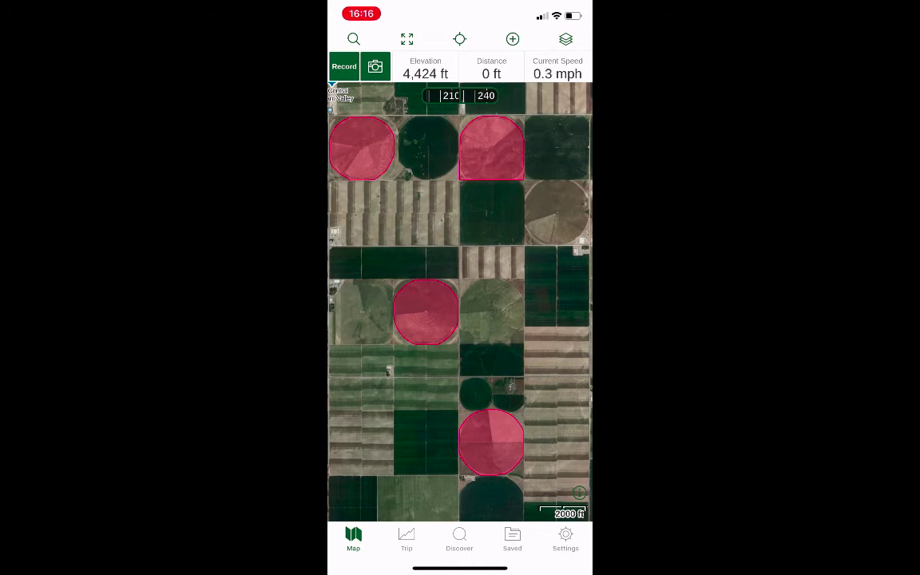
{"action": "left_click", "coordinate": [513, 538]}
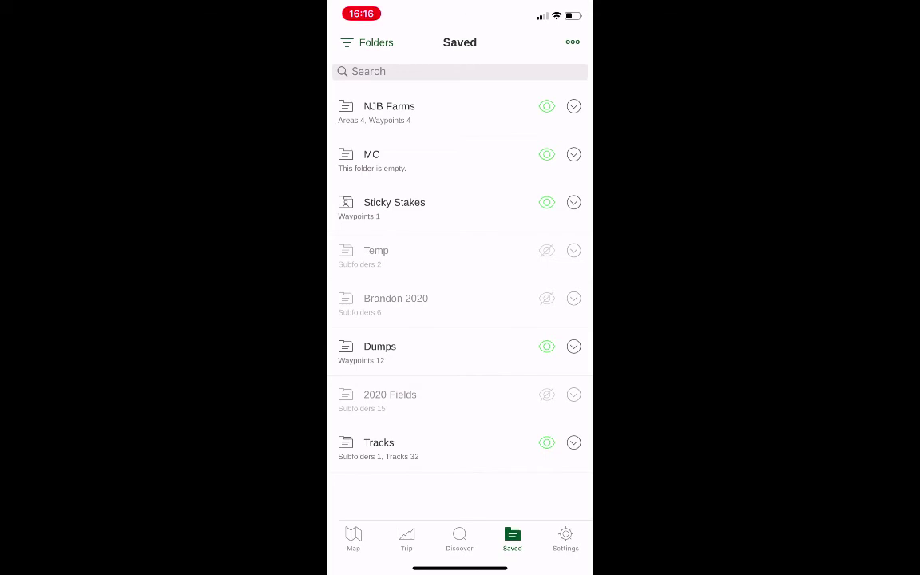
- In the NJB Farms folder, show the NJB Farms A95 waypoint and the other field waypoints on the main map
{"action": "left_click", "coordinate": [573, 107]}
{"action": "left_click", "coordinate": [460, 535]}
{"action": "left_click", "coordinate": [389, 106]}
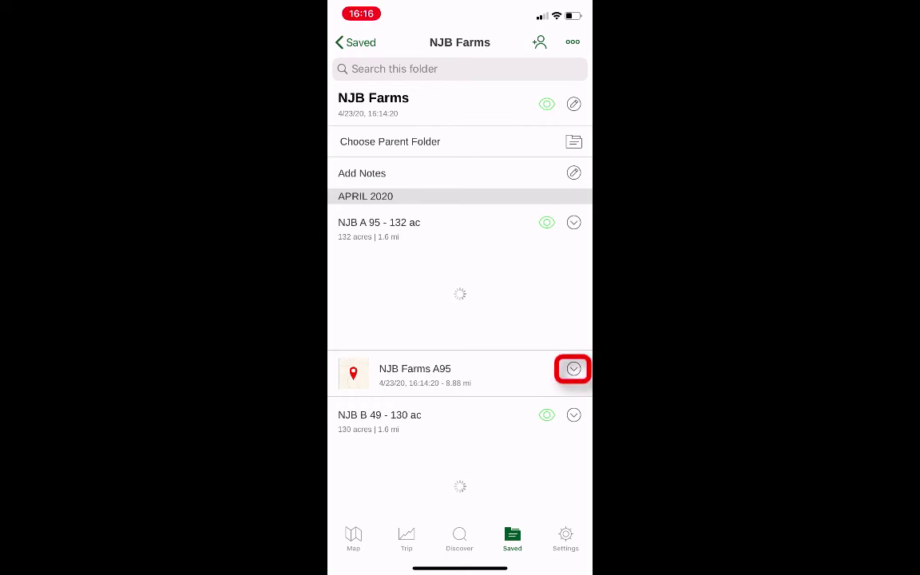
{"action": "left_click", "coordinate": [574, 369]}
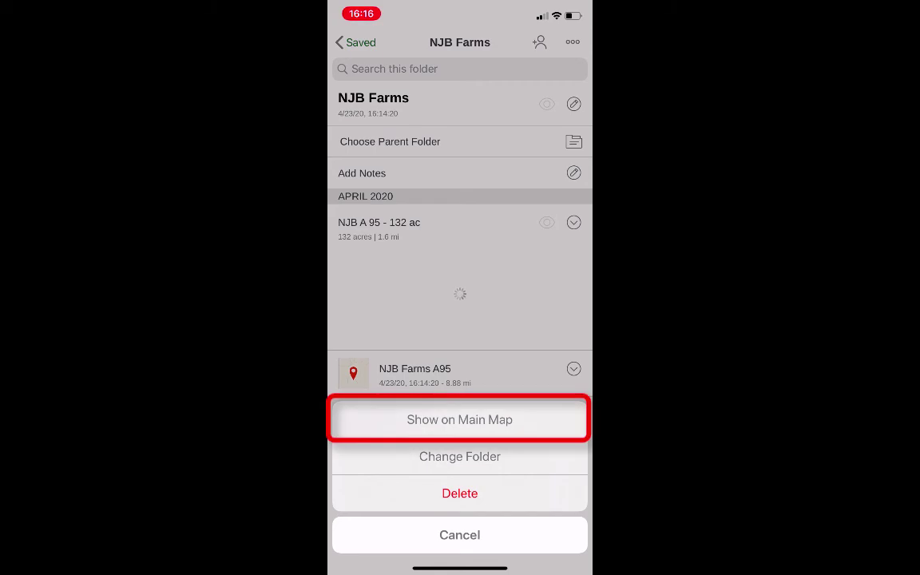
{"action": "left_click", "coordinate": [459, 419]}
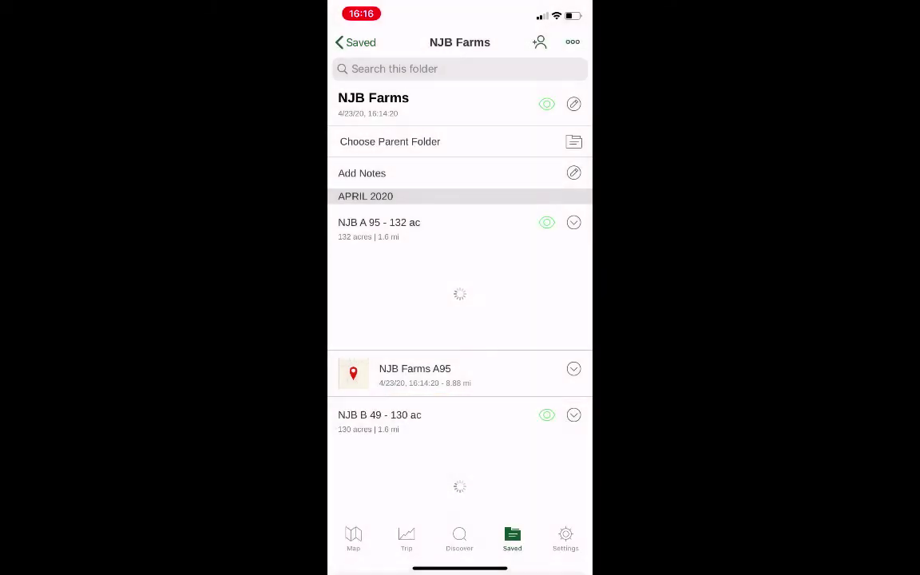
{"action": "scroll", "coordinate": [460, 302], "scroll_direction": "down", "scroll_amount": 5}
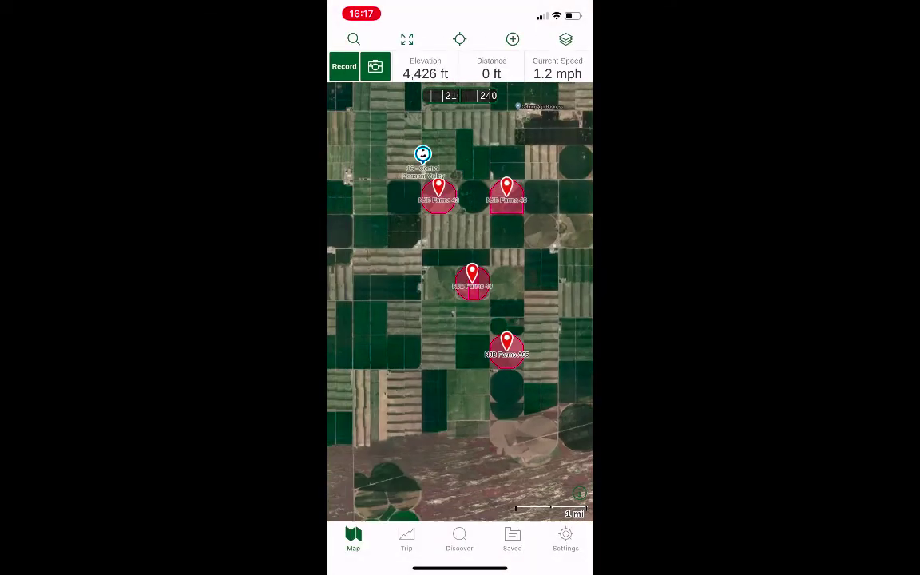
- Inspect the NJB Farms pins and recolored boundaries on the map, and return to the list of saved folders
{"action": "scroll", "coordinate": [460, 302], "scroll_direction": "up", "scroll_amount": 1}
{"action": "scroll", "coordinate": [460, 302], "scroll_direction": "up", "scroll_amount": 2}
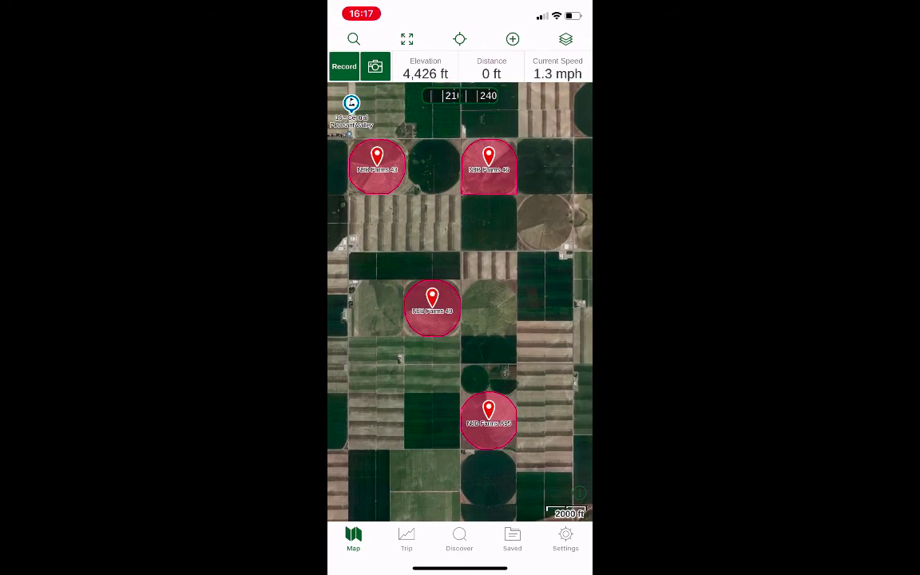
{"action": "scroll", "coordinate": [461, 302], "scroll_direction": "up", "scroll_amount": 1}
{"action": "scroll", "coordinate": [460, 302], "scroll_direction": "up", "scroll_amount": 1}
{"action": "left_click_drag", "start_coordinate": [460, 463], "coordinate": [460, 144]}
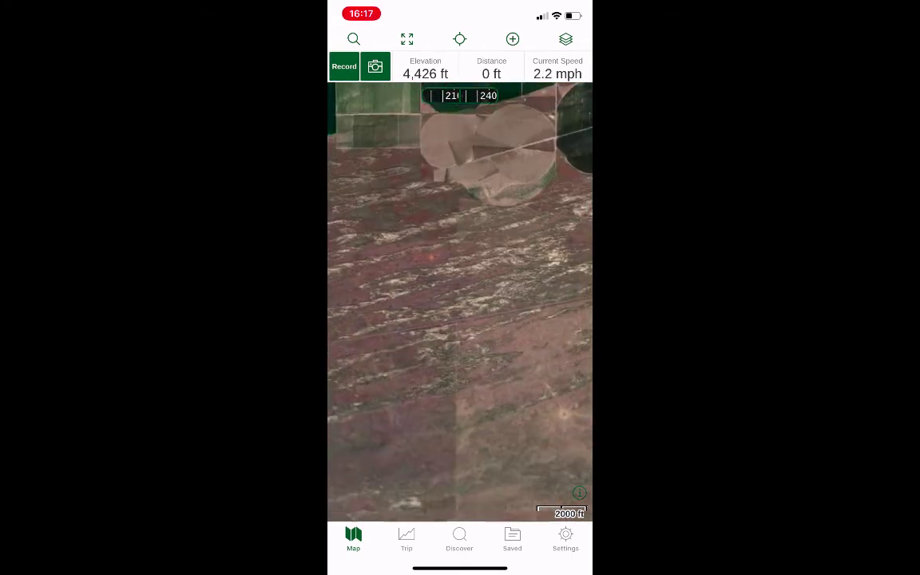
{"action": "left_click_drag", "start_coordinate": [460, 199], "coordinate": [452, 399]}
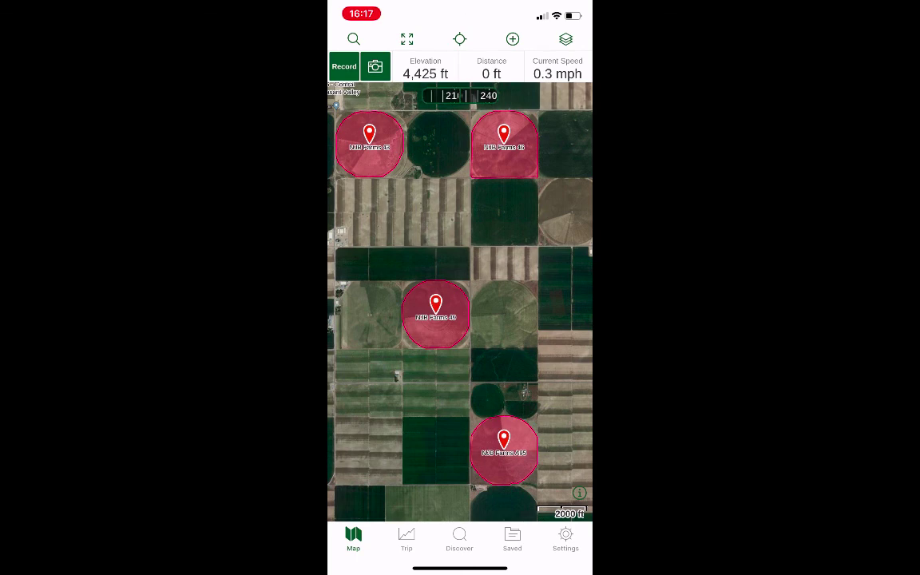
{"action": "left_click", "coordinate": [512, 539]}
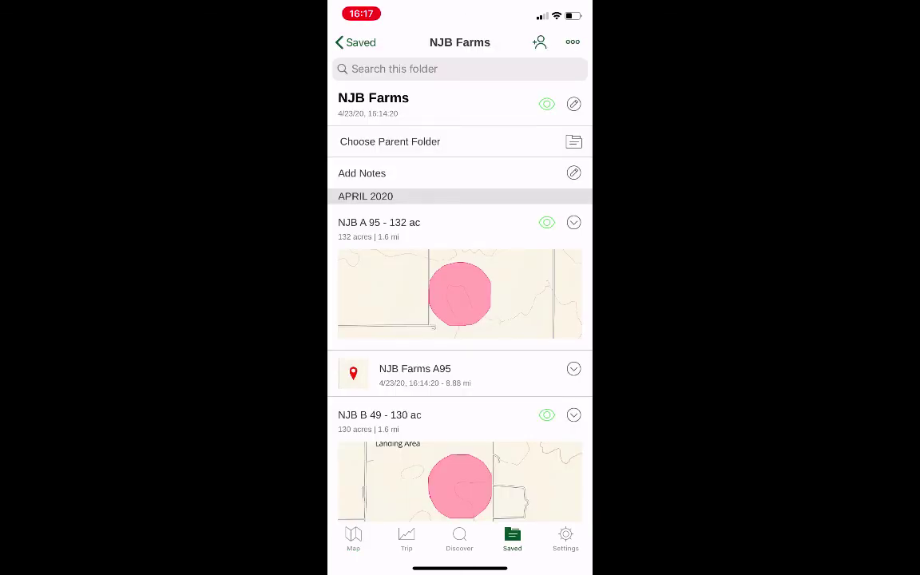
{"action": "left_click", "coordinate": [356, 42]}
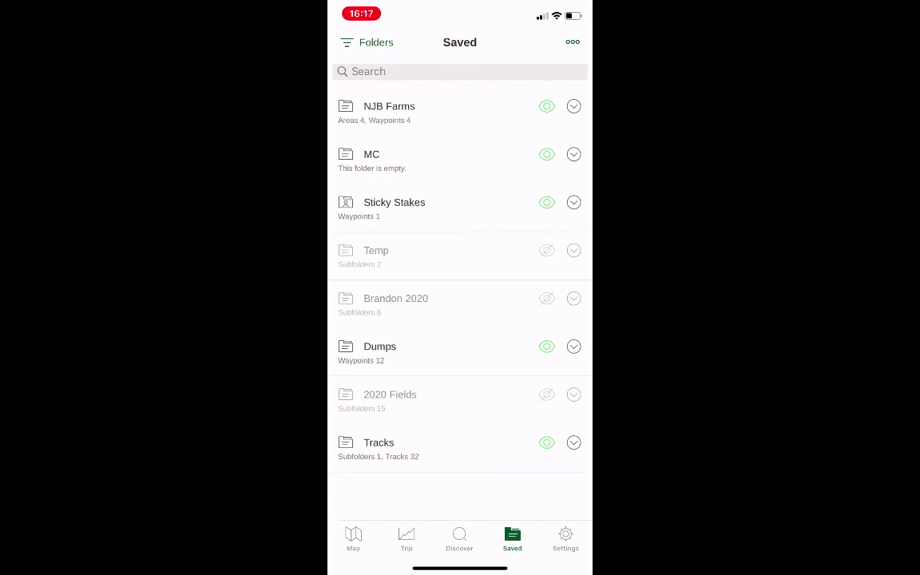